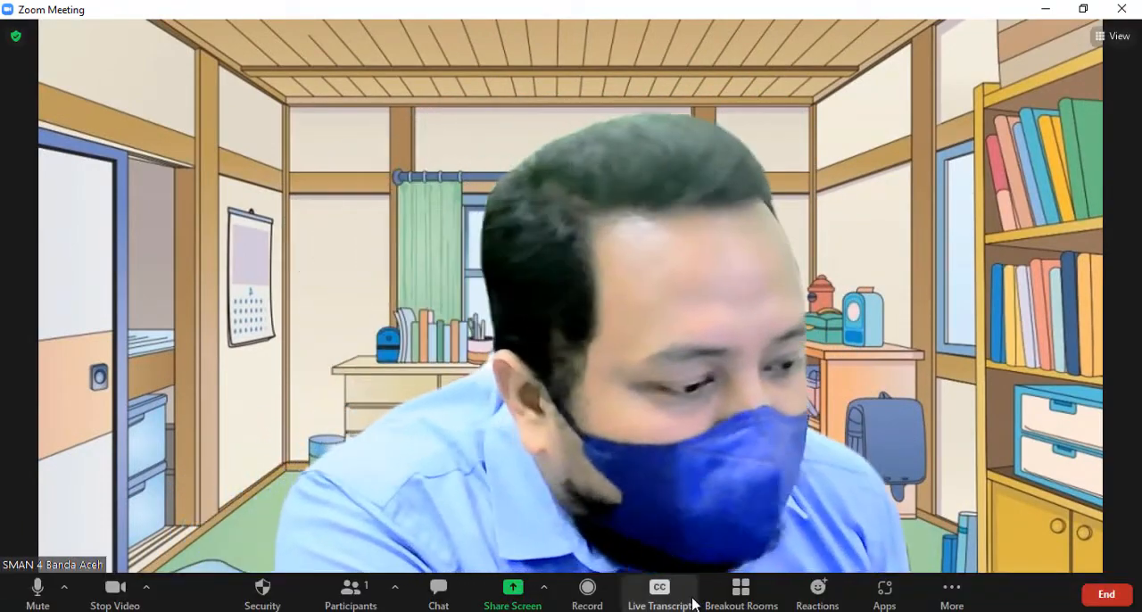
Open the breakout rooms manager and add rooms until the list runs from Room 1 to Room 13.
{"action": "left_click", "coordinate": [723, 604]}
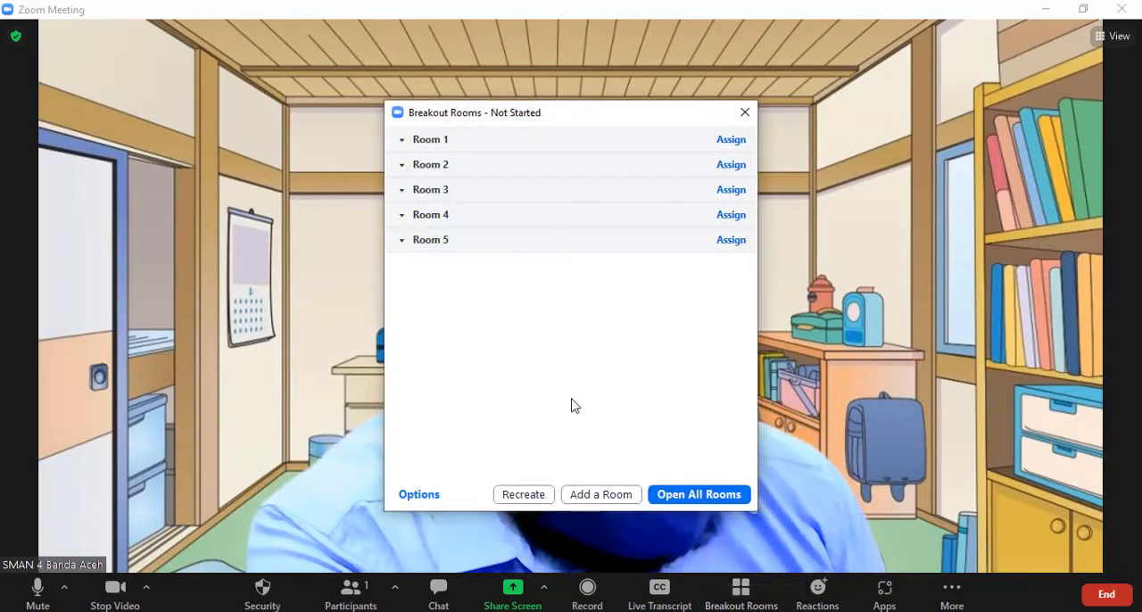
{"action": "left_click_drag", "start_coordinate": [631, 122], "coordinate": [585, 94]}
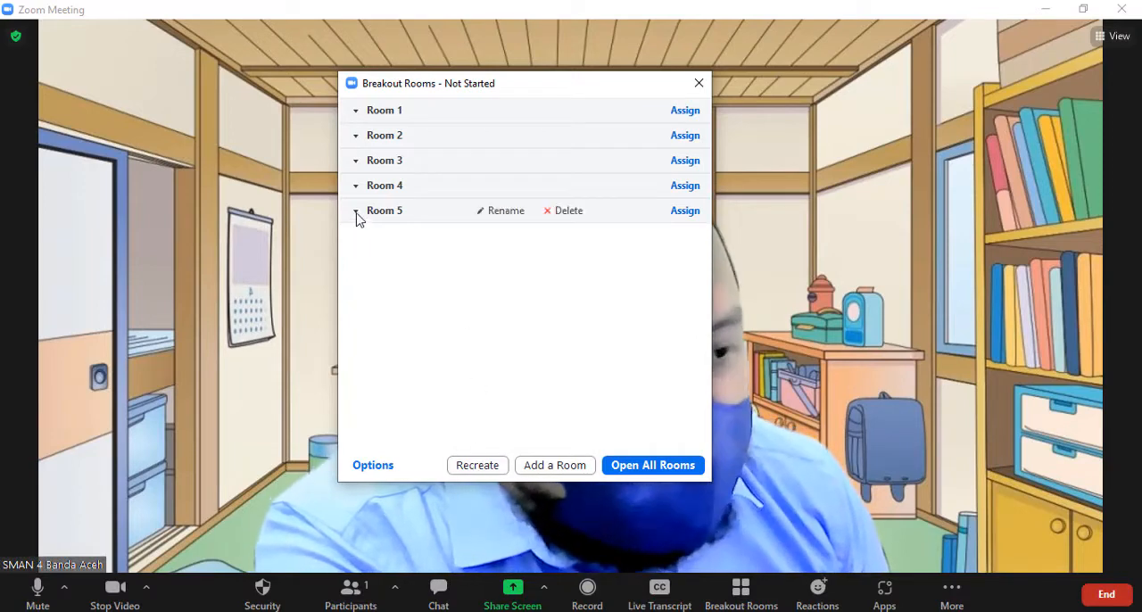
{"action": "left_click", "coordinate": [527, 470]}
{"action": "left_click", "coordinate": [533, 470]}
{"action": "left_click", "coordinate": [536, 471]}
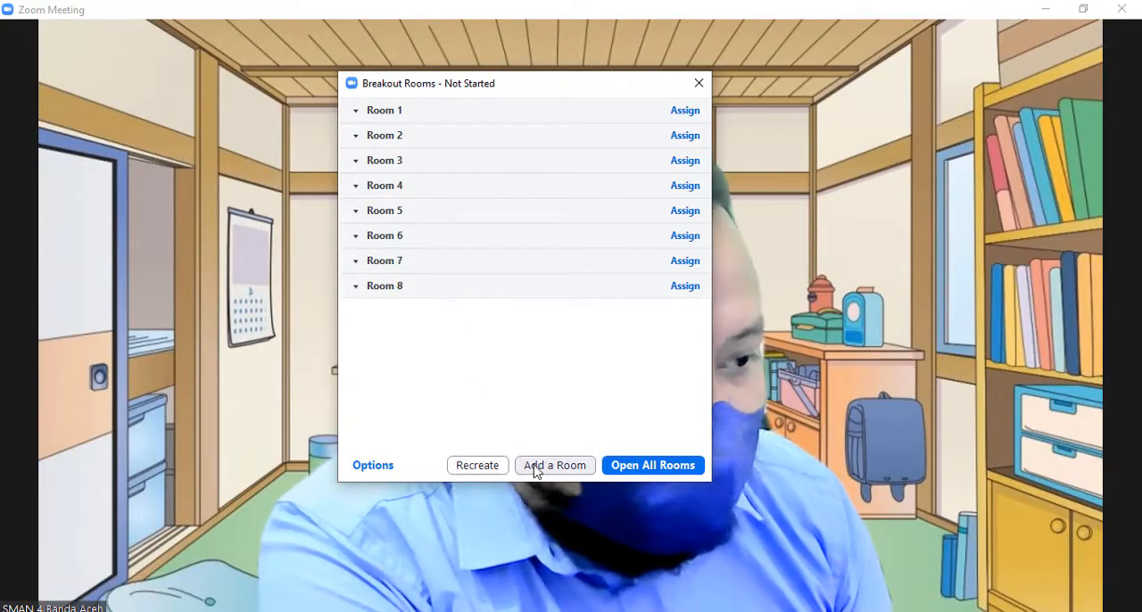
{"action": "left_click", "coordinate": [536, 471]}
{"action": "left_click", "coordinate": [536, 471]}
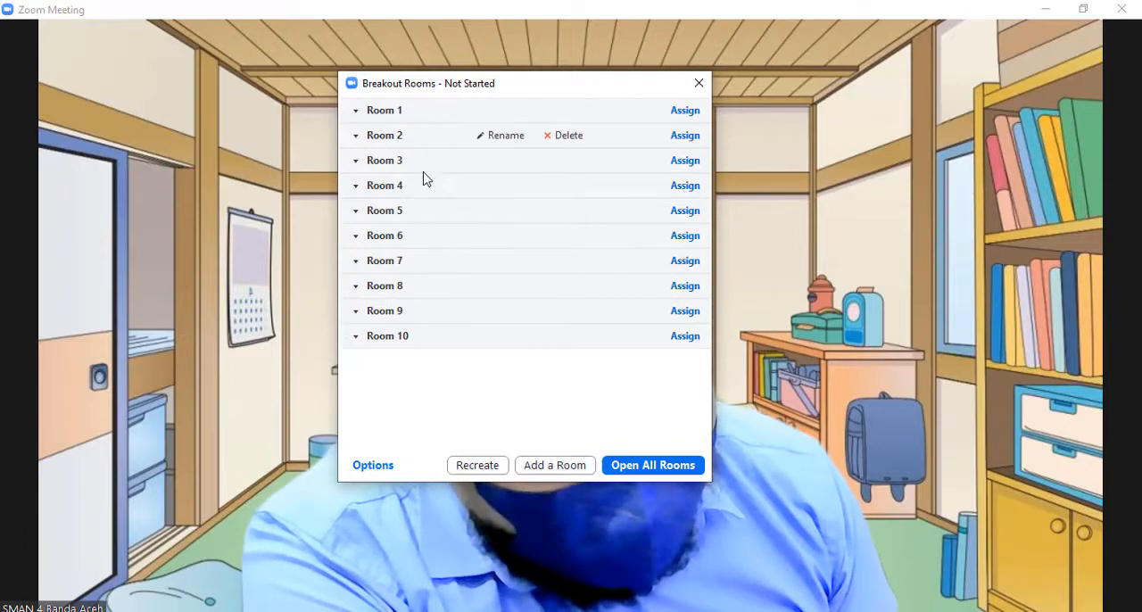
{"action": "left_click", "coordinate": [561, 466]}
{"action": "left_click", "coordinate": [554, 464]}
{"action": "left_click", "coordinate": [553, 464]}
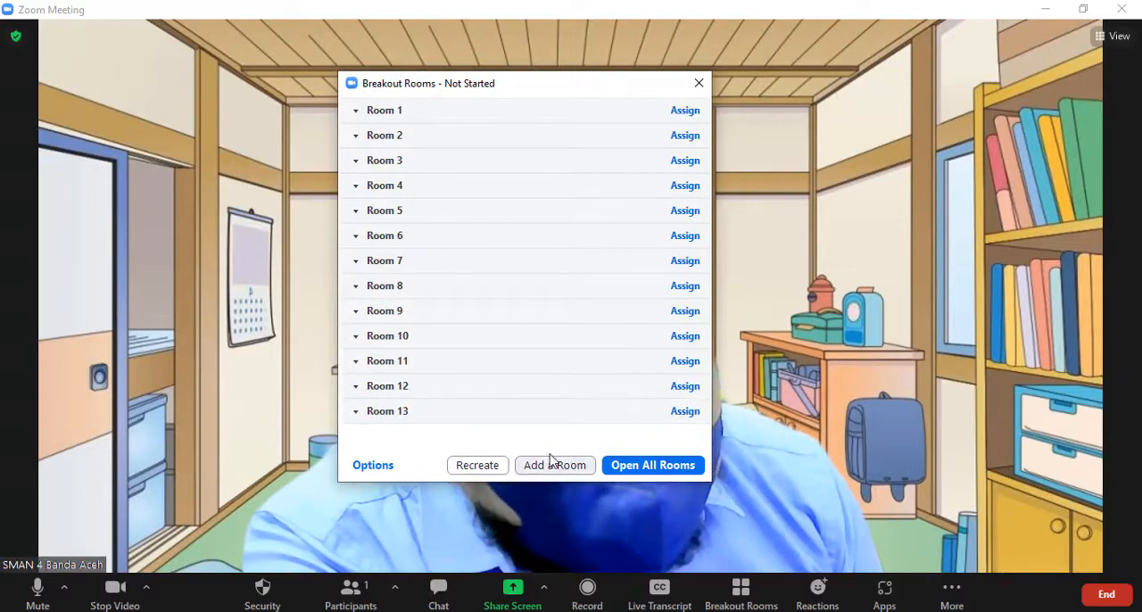
Rename Room 1 as Kelas MIPA 1.
{"action": "left_click", "coordinate": [503, 112]}
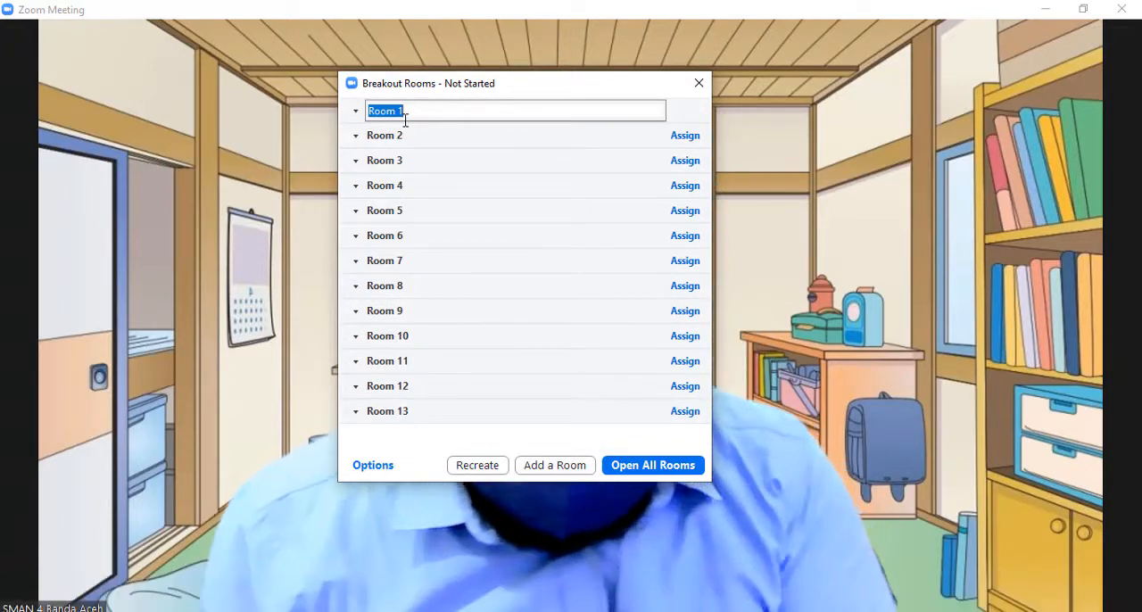
{"action": "type", "text": "Kelas MI"}
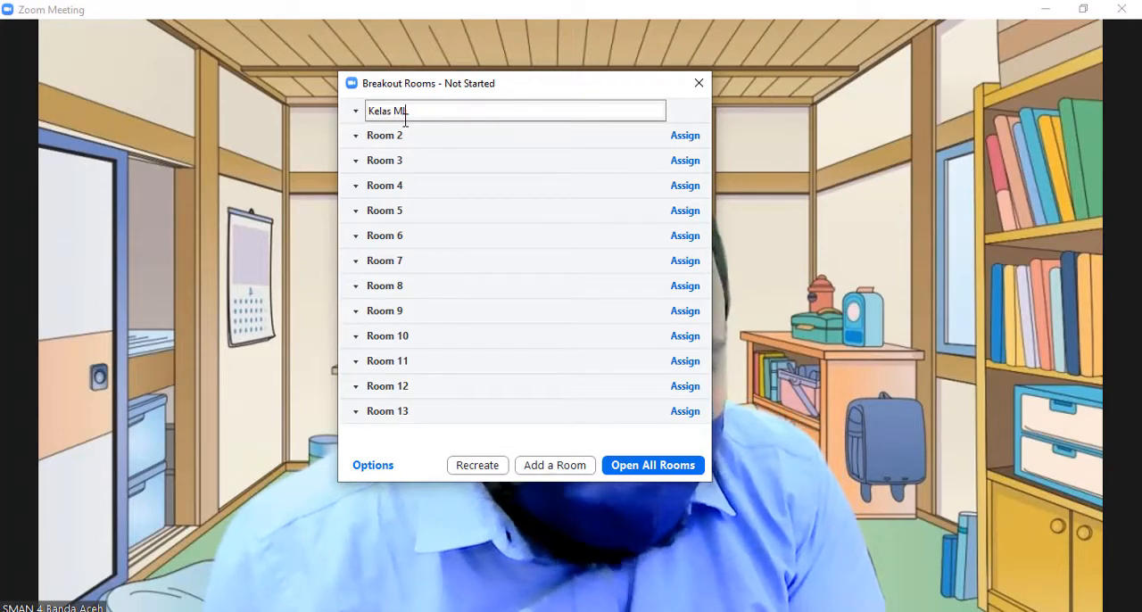
{"action": "type", "text": "PA 1"}
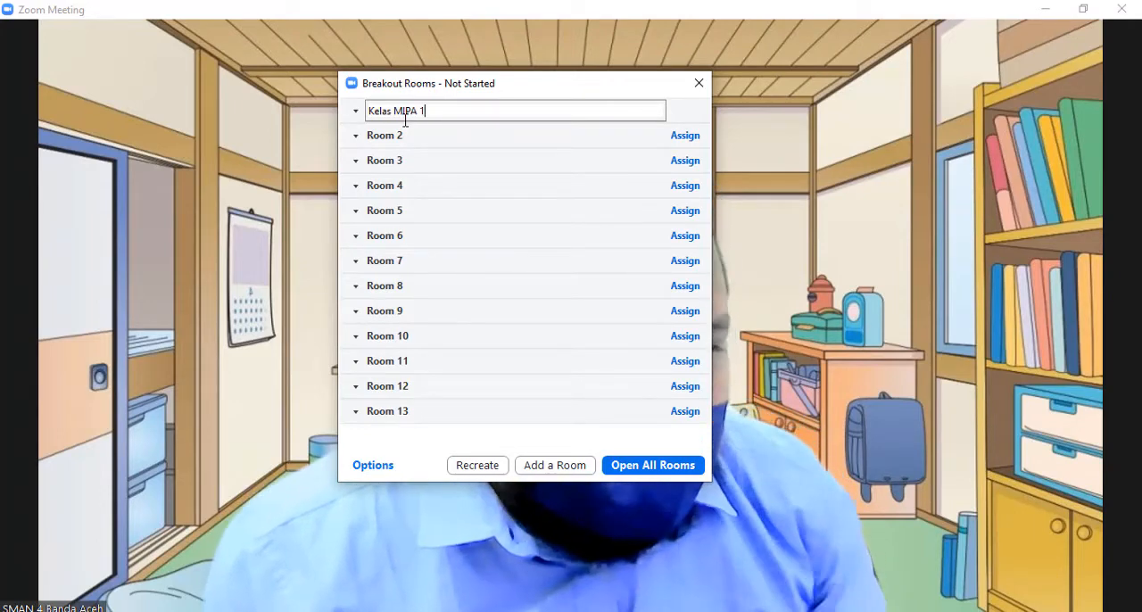
{"action": "key", "text": "Return"}
Rename Room 2 as Kelas MIPA 2.
{"action": "left_click", "coordinate": [507, 135]}
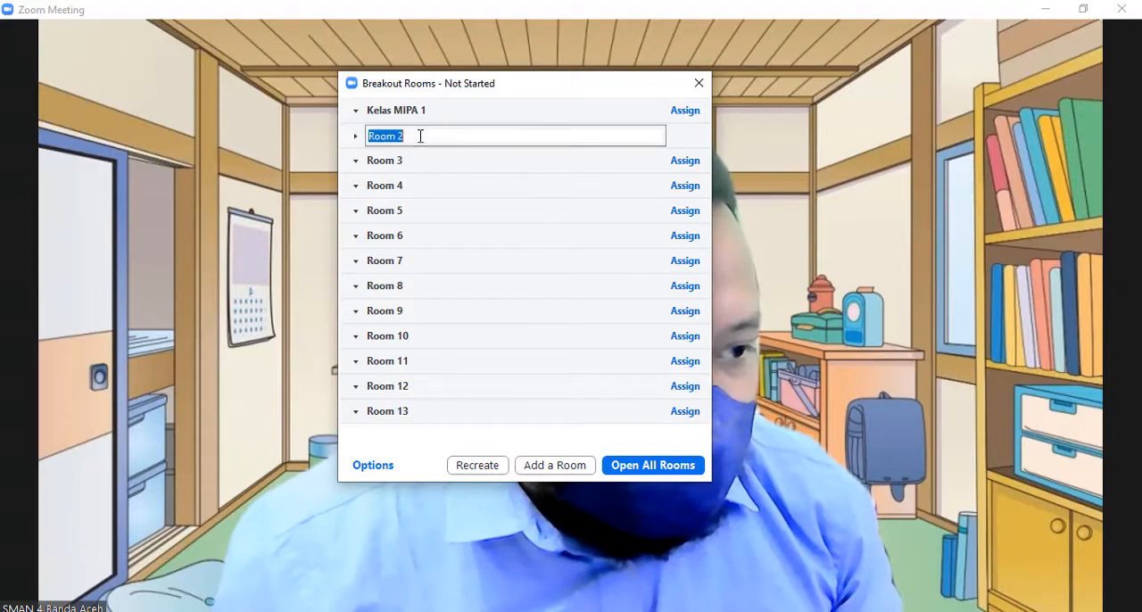
{"action": "type", "text": "kELAS mi"}
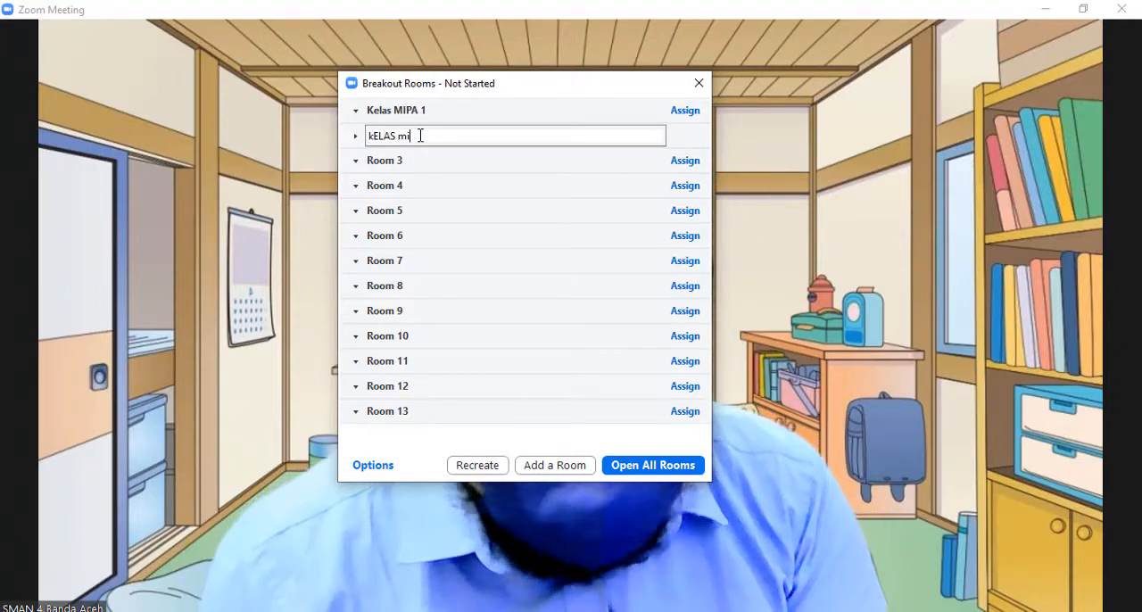
{"action": "key", "text": "BackSpace"}
{"action": "key", "text": "BackSpace"}
{"action": "key", "text": "BackSpace"}
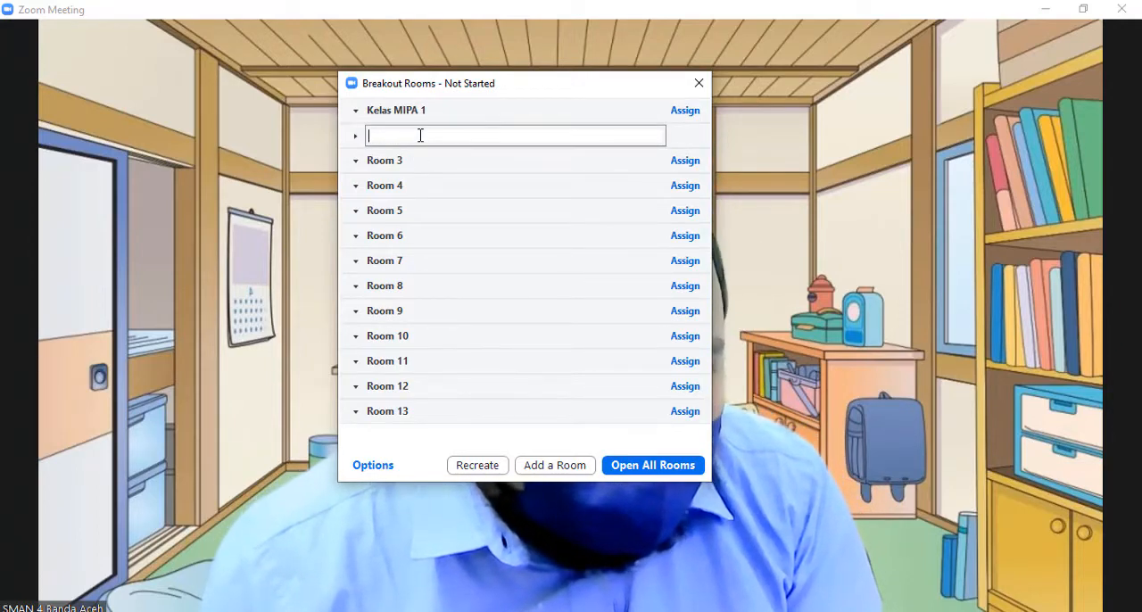
{"action": "type", "text": "Ke"}
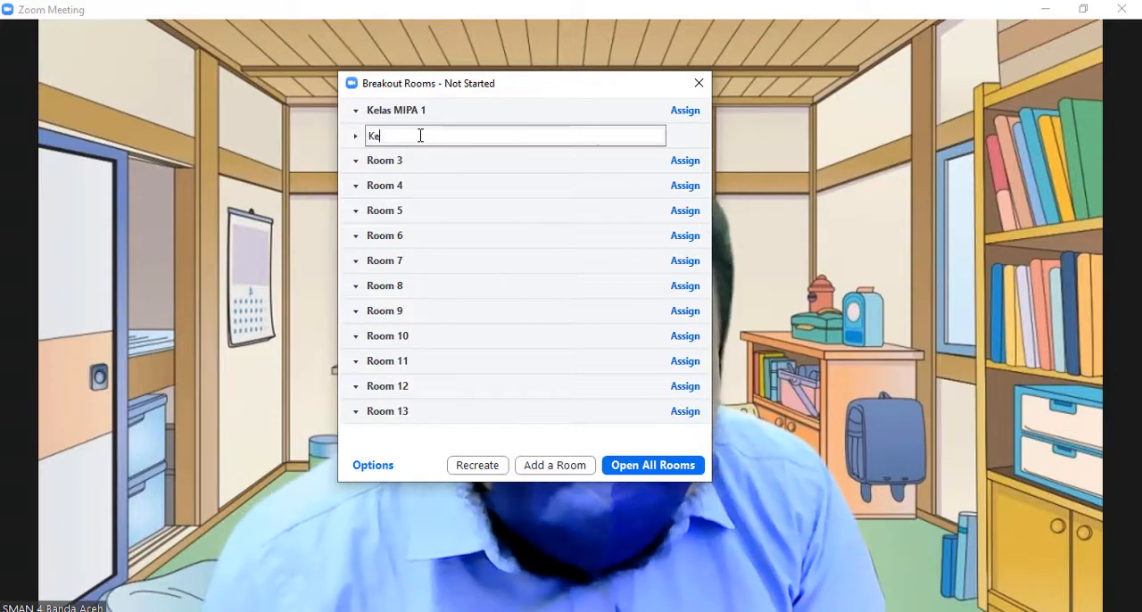
{"action": "type", "text": "las MIPA 2"}
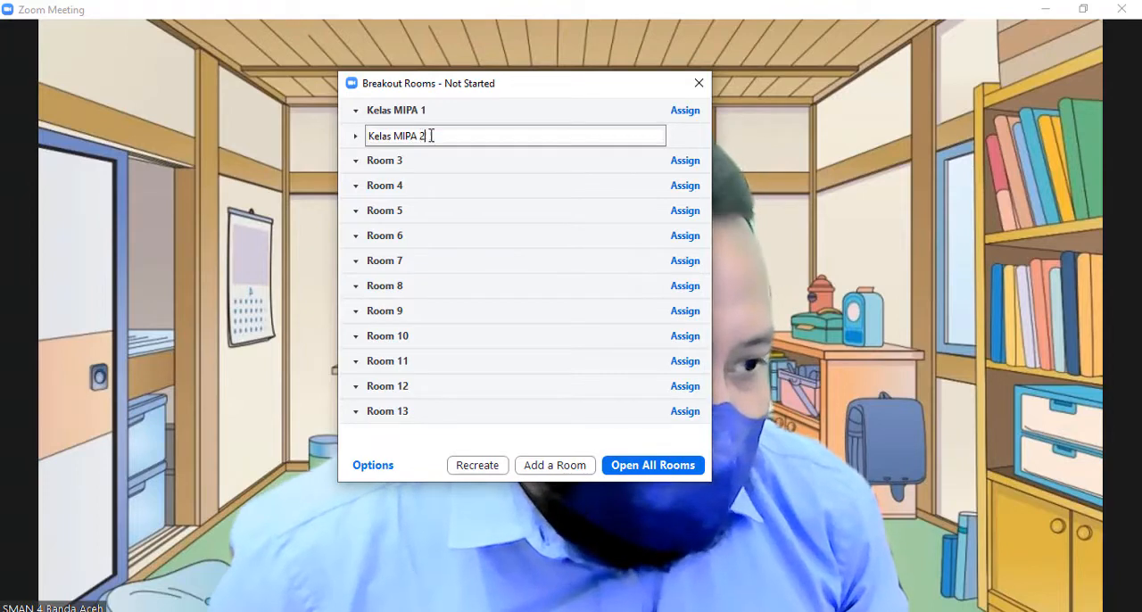
Copy the text "Kelas MIPA" from the second room's name and reuse it to rename Room 3 as Kelas MIPA 3.
{"action": "left_click_drag", "start_coordinate": [420, 134], "coordinate": [333, 135]}
{"action": "key", "text": "ctrl+c"}
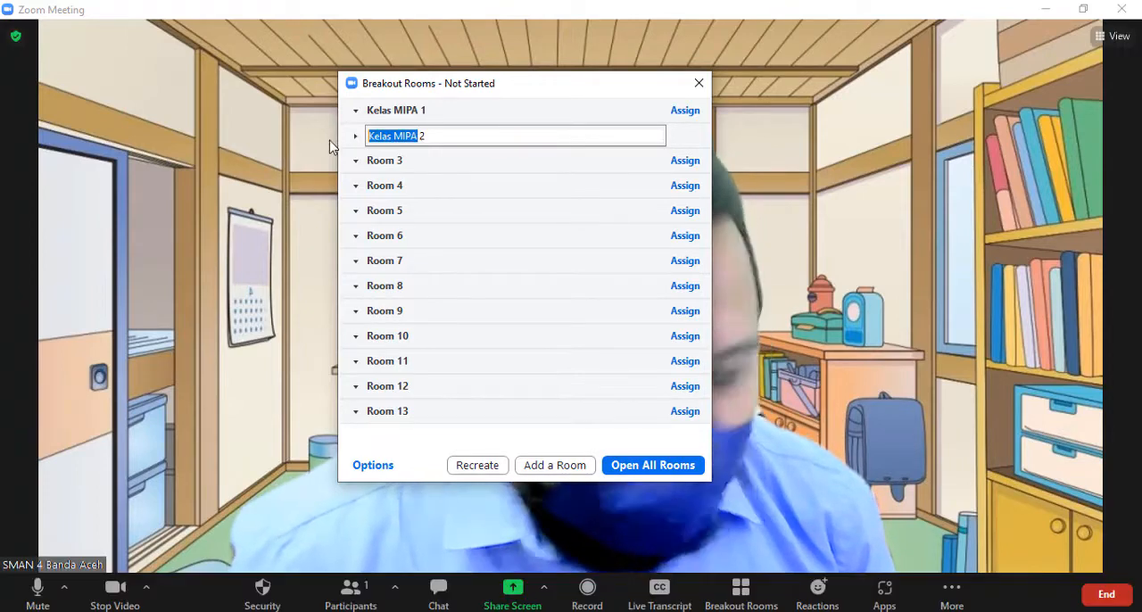
{"action": "left_click", "coordinate": [414, 164]}
{"action": "left_click", "coordinate": [483, 163]}
{"action": "key", "text": "ctrl+v"}
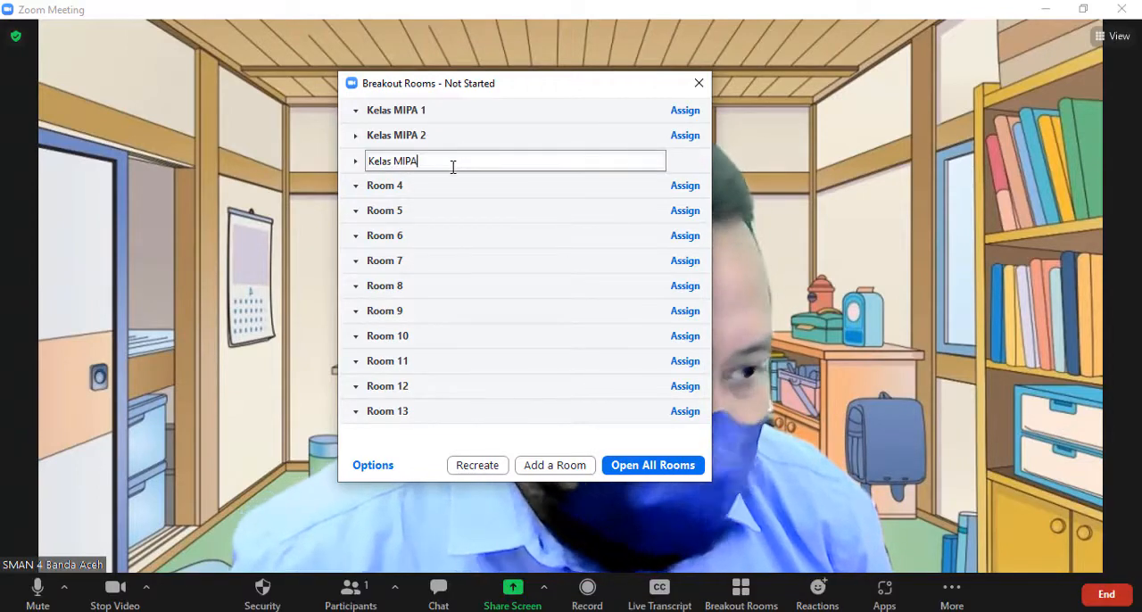
{"action": "type", "text": "3"}
Rename Room 4 as Kelas MIPA 4 and Room 5 as Kelas MIPA 5, reusing the copied text.
{"action": "left_click", "coordinate": [464, 188]}
{"action": "left_click", "coordinate": [487, 188]}
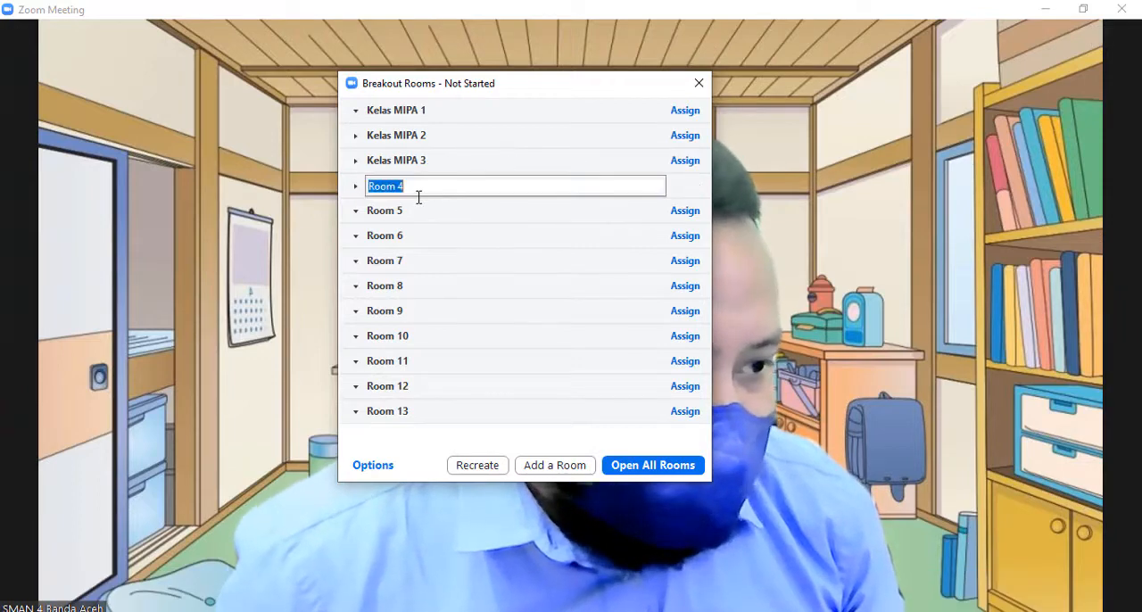
{"action": "key", "text": "ctrl+v"}
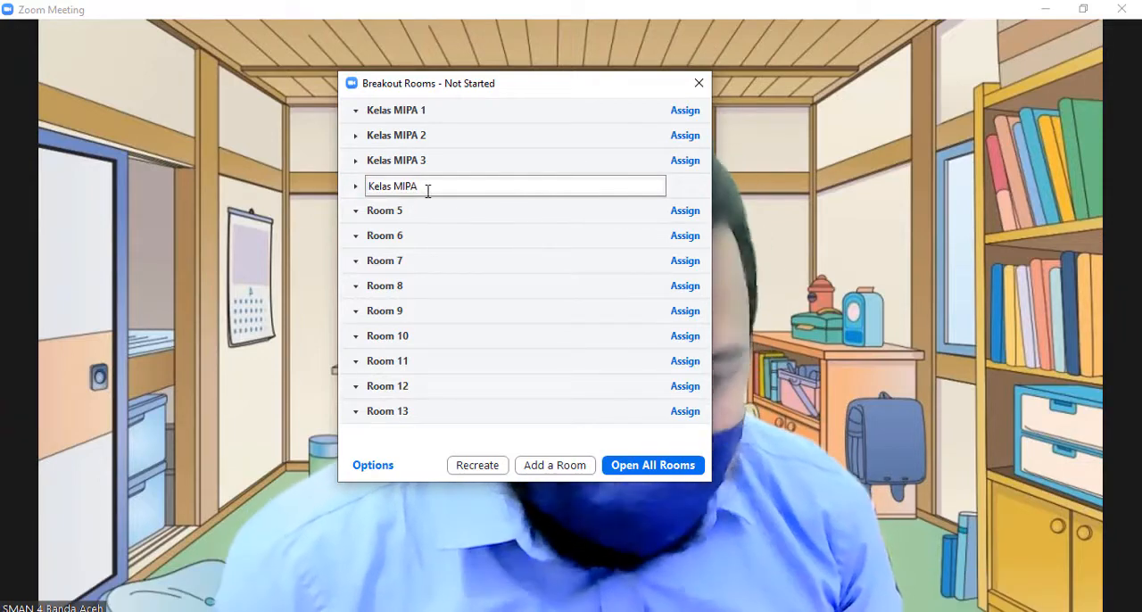
{"action": "type", "text": "4"}
{"action": "left_click", "coordinate": [454, 215]}
{"action": "left_click", "coordinate": [485, 211]}
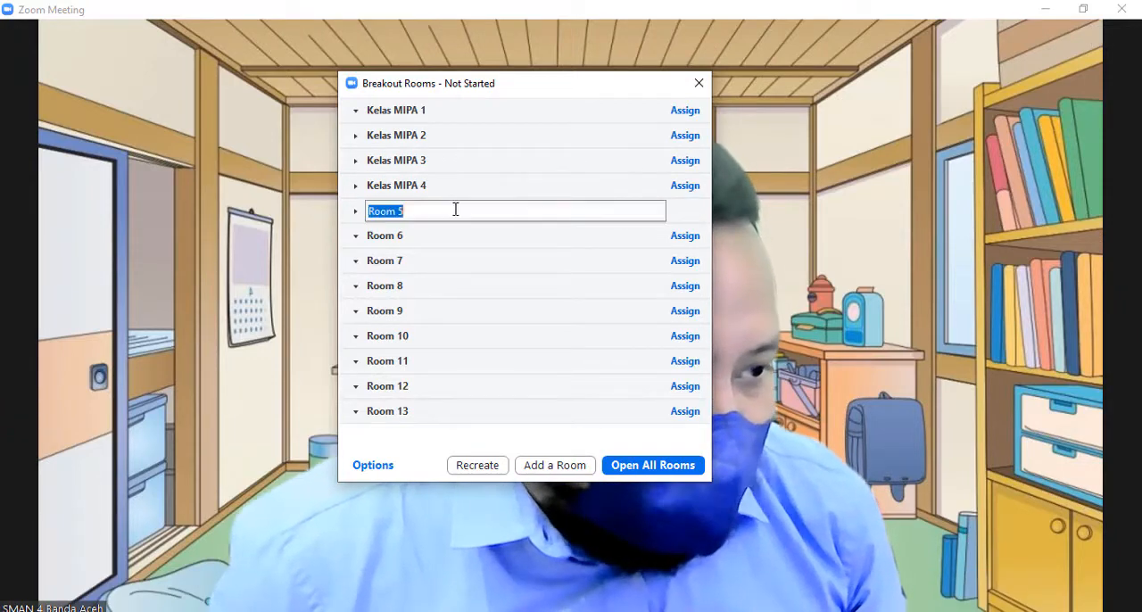
{"action": "key", "text": "ctrl+v"}
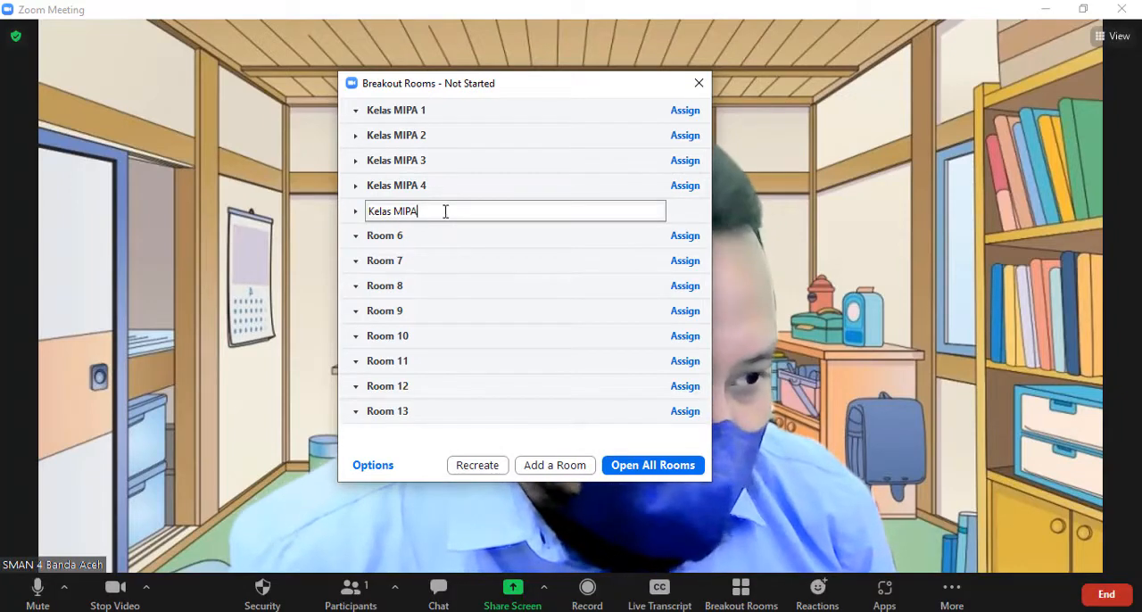
{"action": "type", "text": "5"}
Rename Room 6 as Kelas MIPA 6, reusing the copied text.
{"action": "left_click", "coordinate": [430, 239]}
{"action": "left_click", "coordinate": [480, 236]}
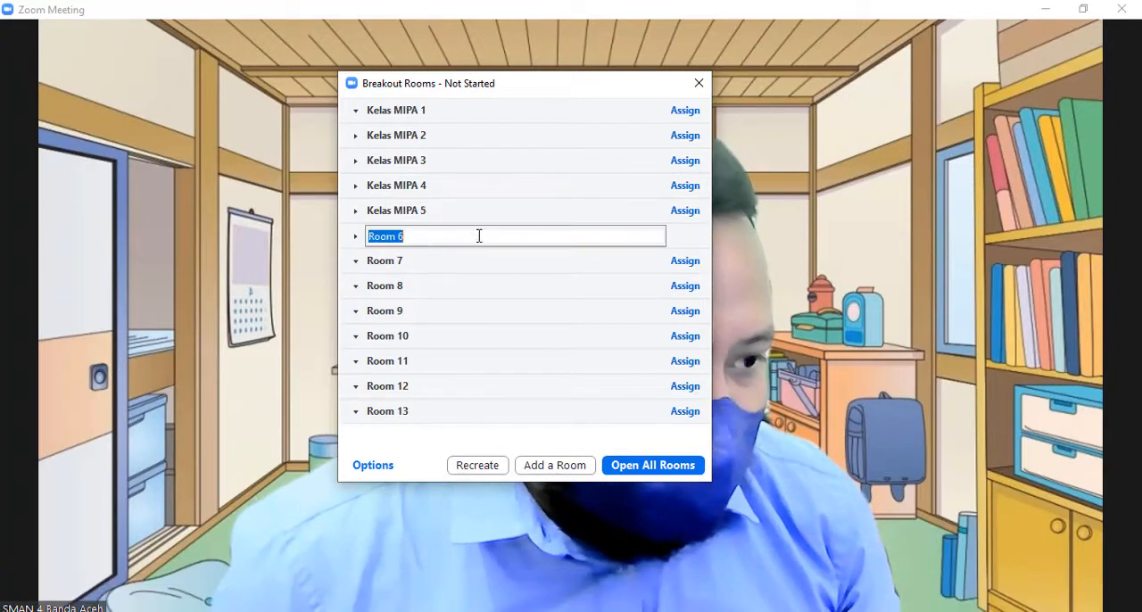
{"action": "key", "text": "ctrl+v"}
{"action": "type", "text": "6"}
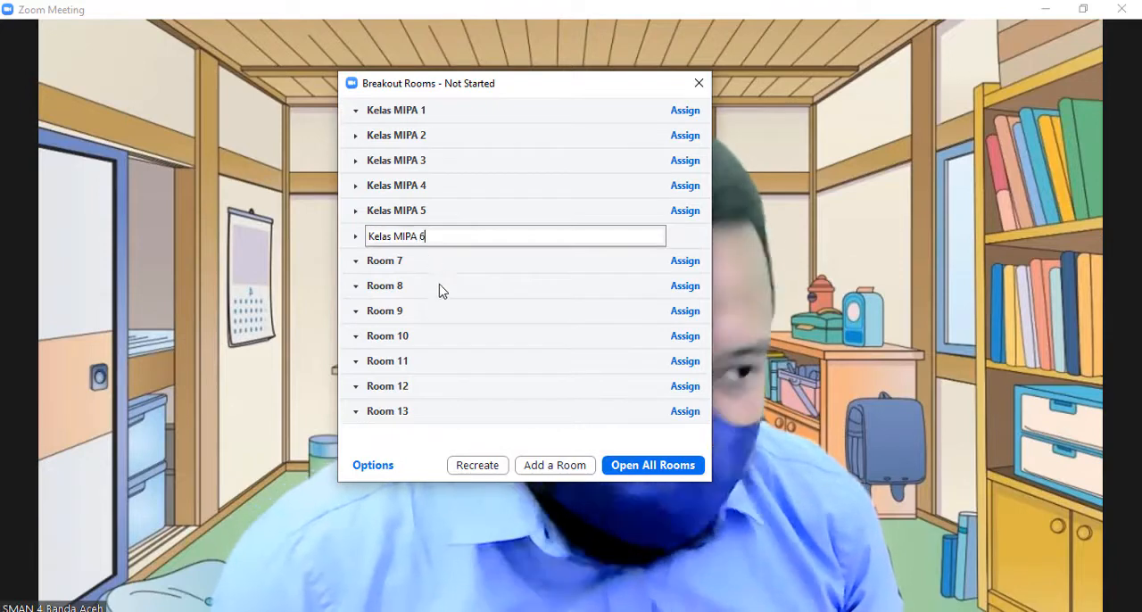
Rename Room 7 as Kelas MIPA 7, reusing the copied text.
{"action": "left_click", "coordinate": [434, 259]}
{"action": "left_click", "coordinate": [502, 261]}
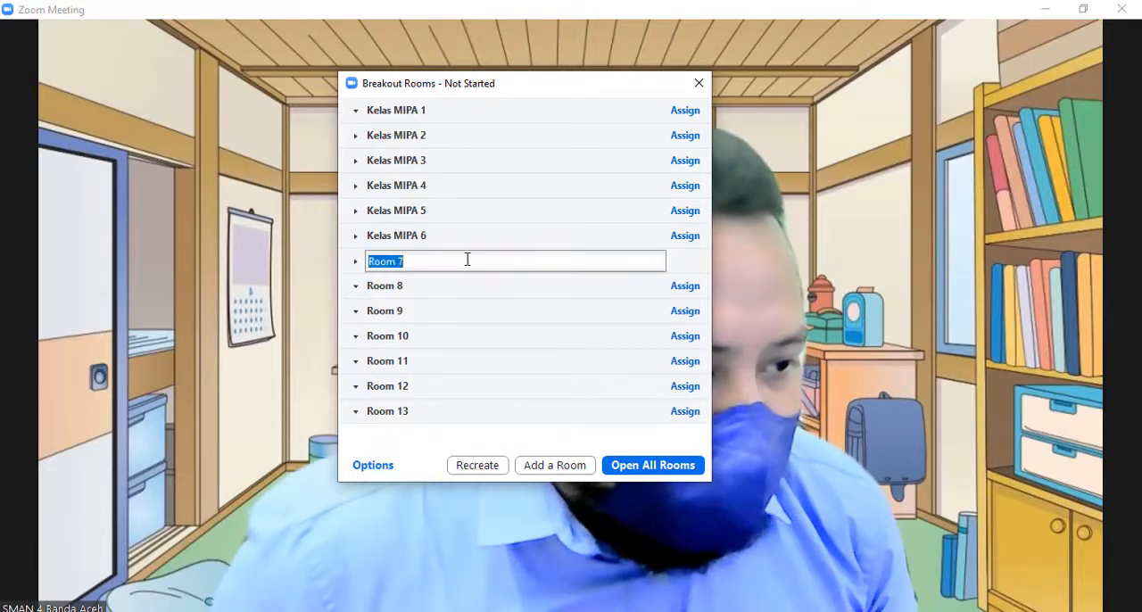
{"action": "key", "text": "ctrl+v"}
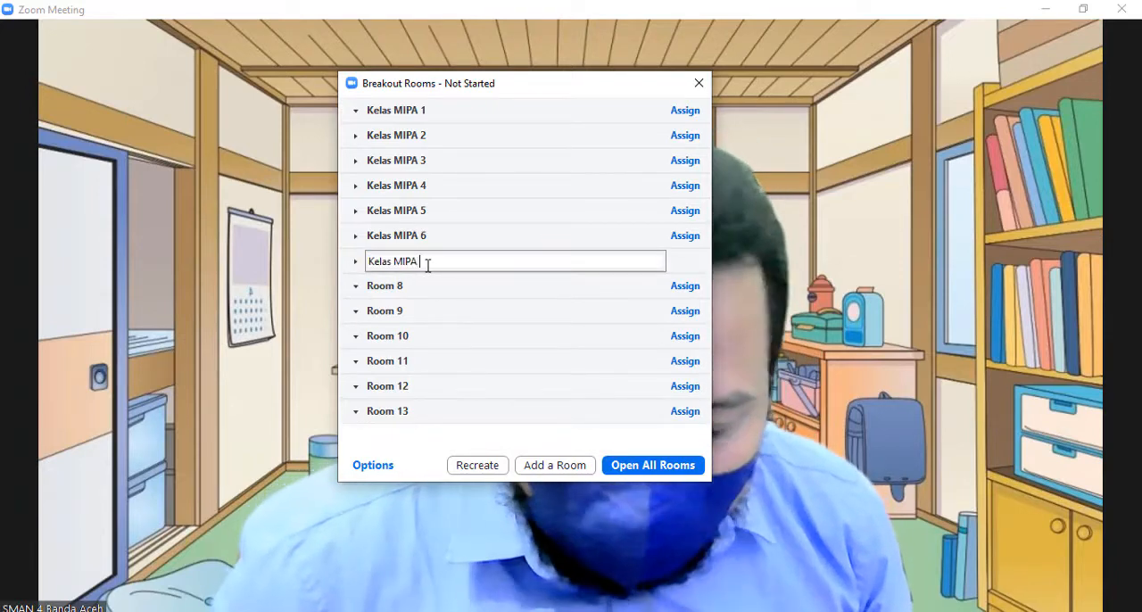
{"action": "type", "text": "7"}
{"action": "left_click", "coordinate": [429, 295]}
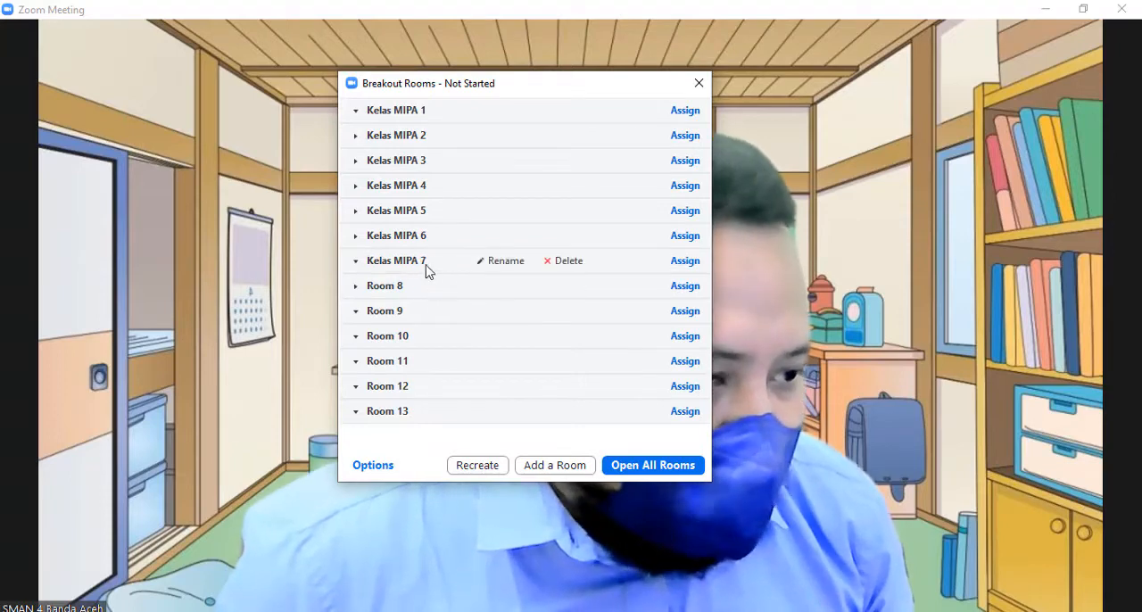
{"action": "left_click", "coordinate": [502, 260]}
{"action": "key", "text": "Return"}
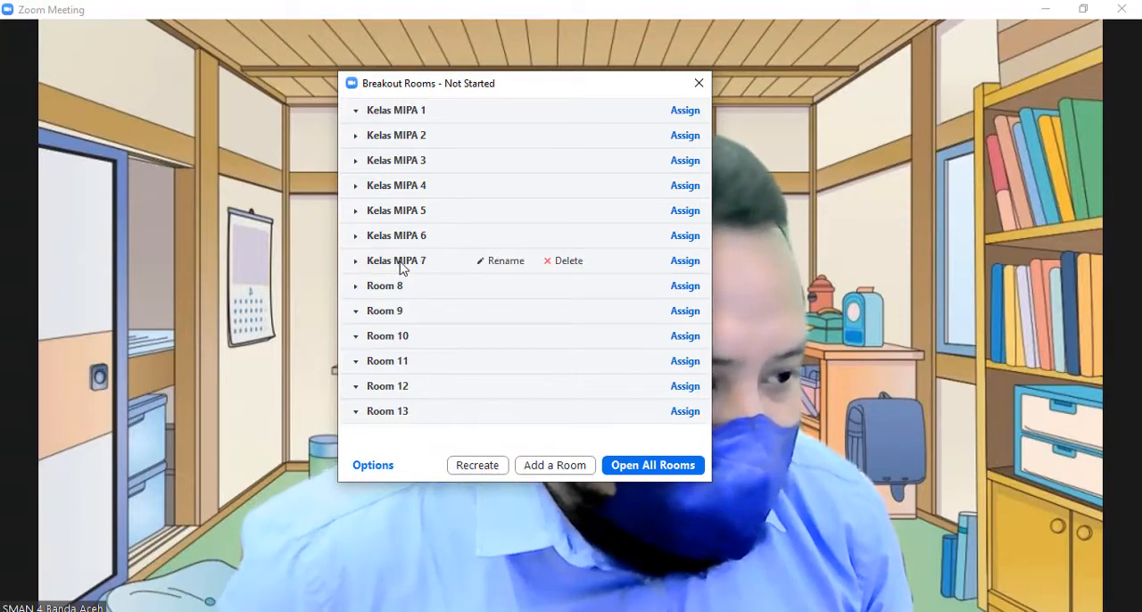
Change the name of the seventh room to Kelas IPS 1.
{"action": "left_click", "coordinate": [509, 262]}
{"action": "key", "text": "ctrl+c"}
{"action": "left_click_drag", "start_coordinate": [430, 261], "coordinate": [394, 262]}
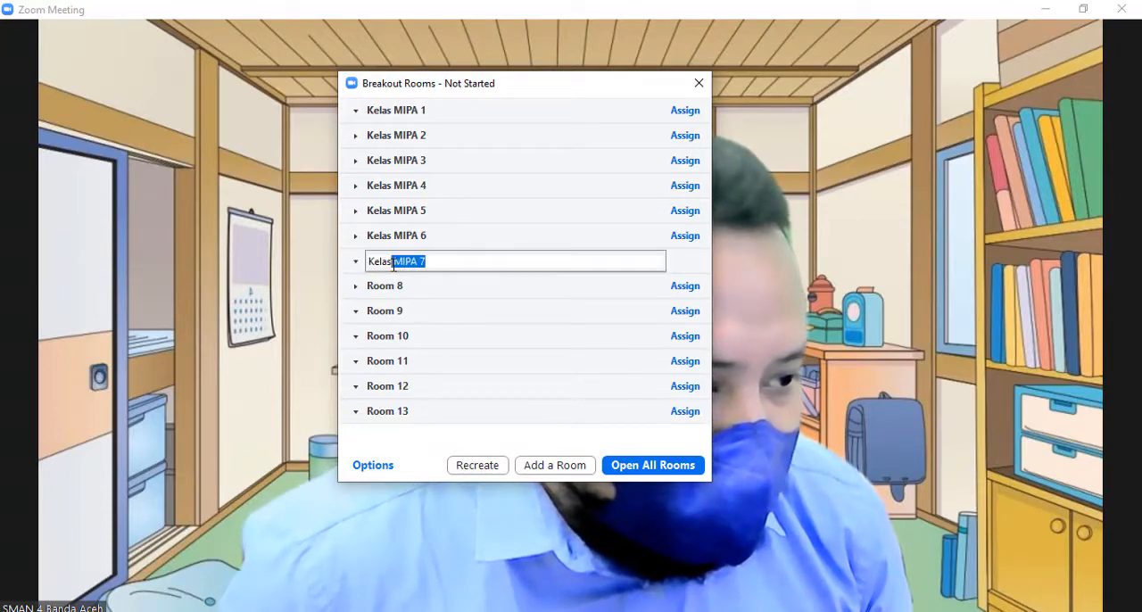
{"action": "key", "text": "BackSpace"}
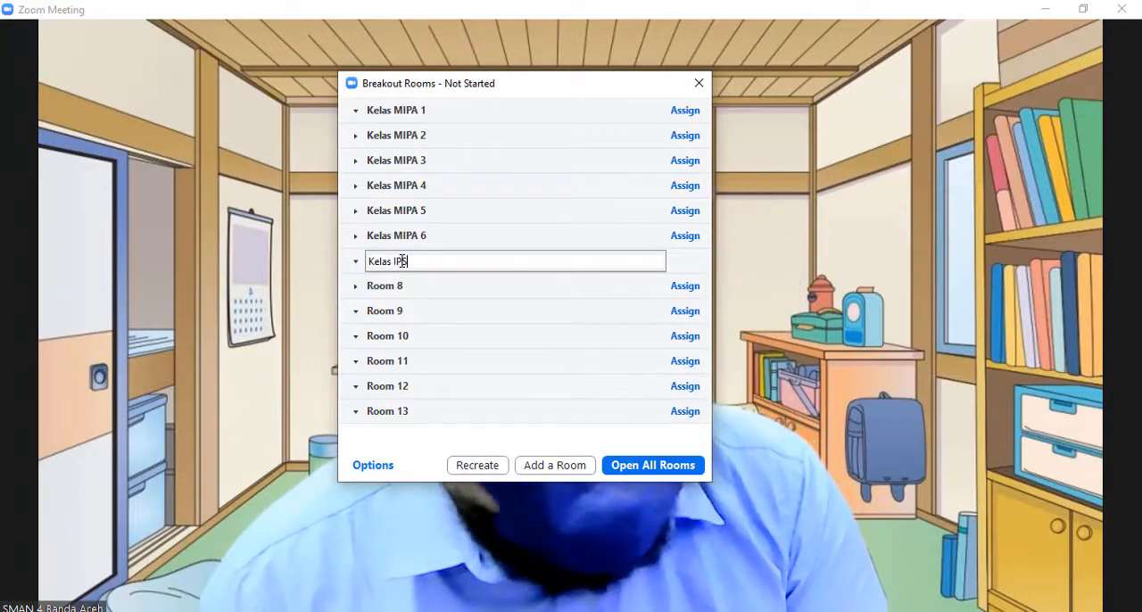
{"action": "key", "text": "Return"}
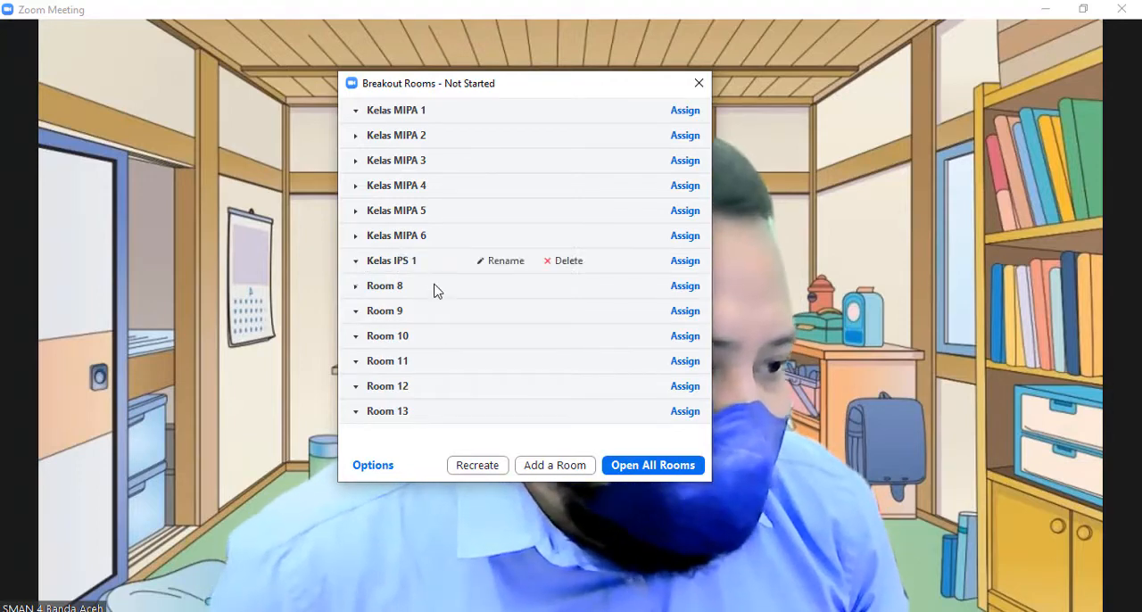
Rename Room 8 as Kelas IPS 2, replacing the MIPA part of the pasted text.
{"action": "left_click", "coordinate": [479, 287]}
{"action": "key", "text": "ctrl+v"}
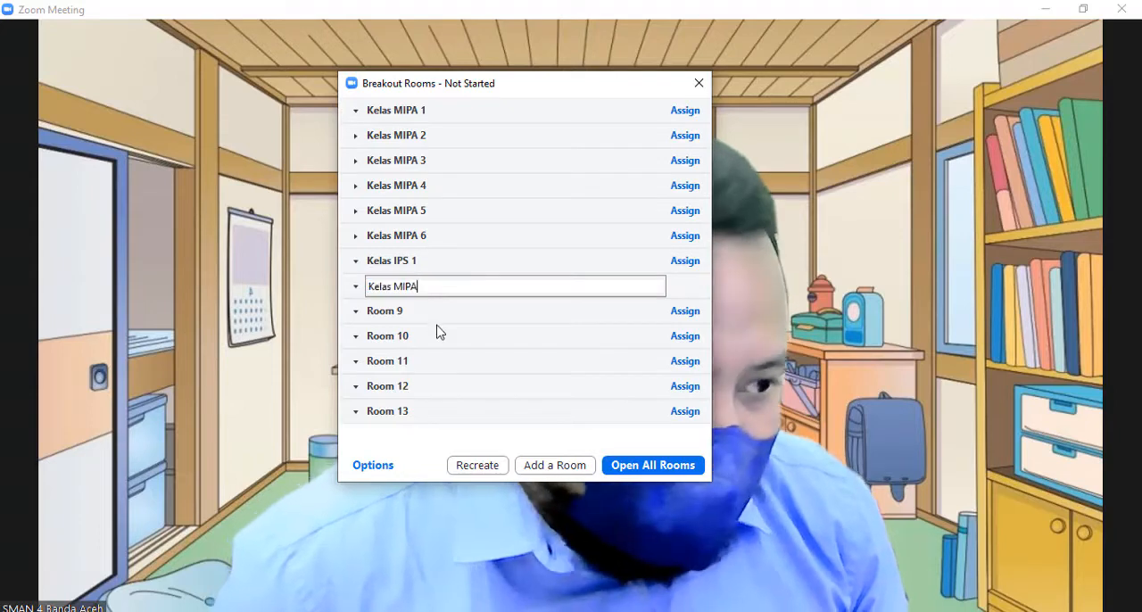
{"action": "type", "text": "3"}
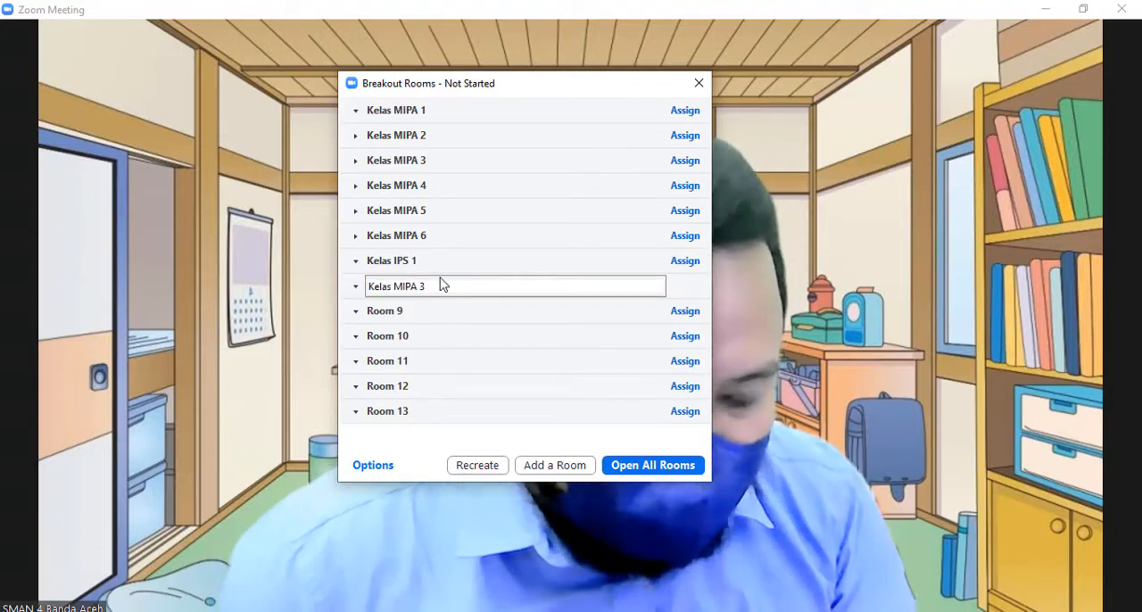
{"action": "key", "text": "BackSpace"}
{"action": "key", "text": "BackSpace"}
{"action": "key", "text": "BackSpace"}
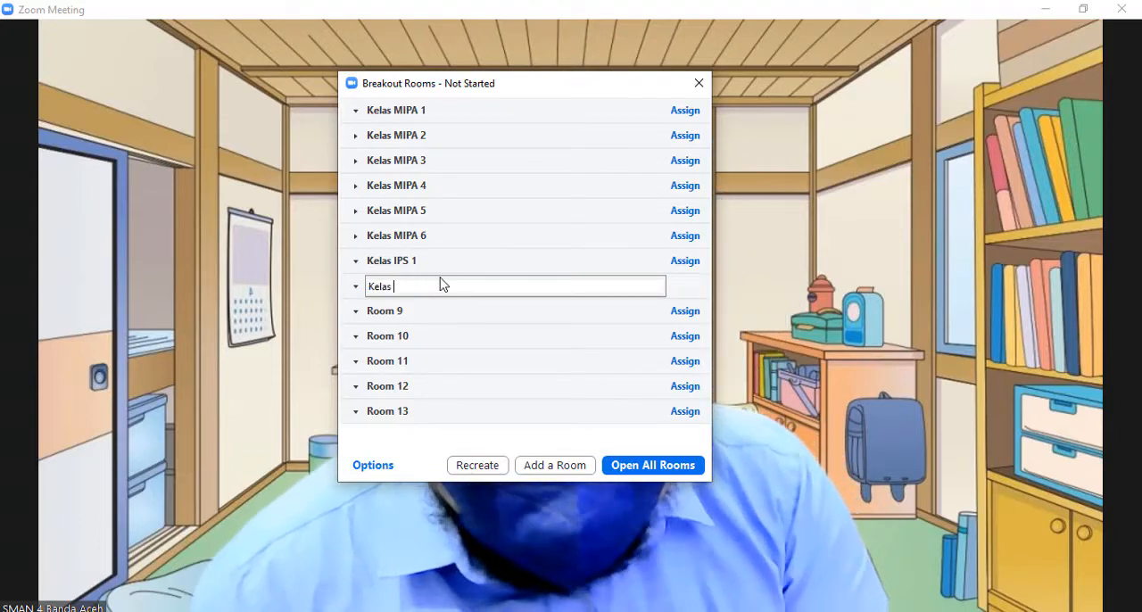
{"action": "type", "text": "IPS 2"}
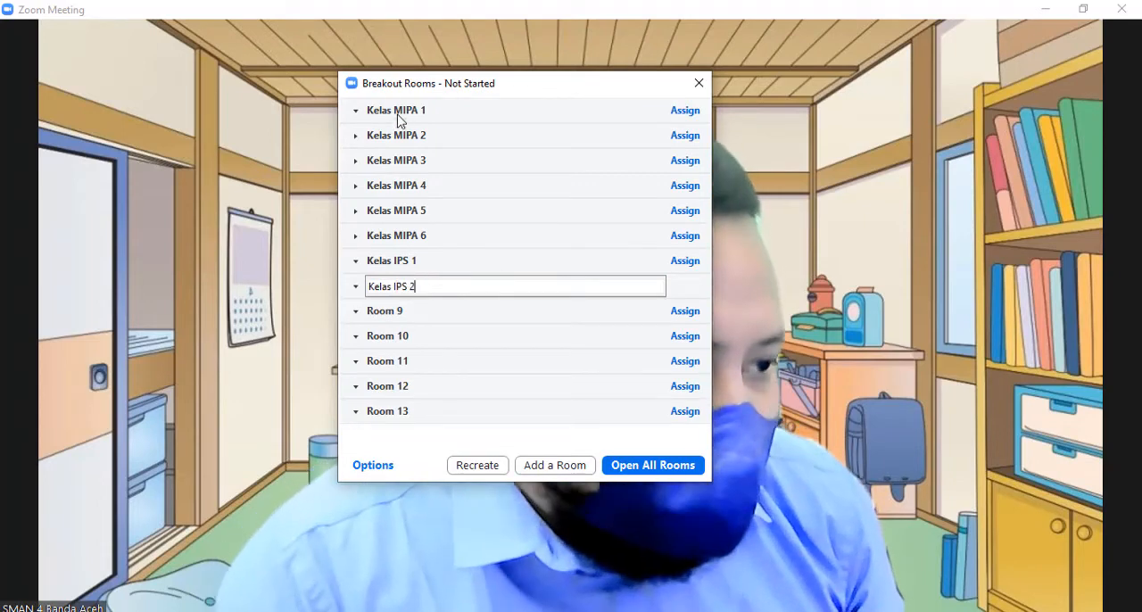
{"action": "key", "text": "Return"}
Insert the grade X into the first room's name so that it reads Kelas X MIPA 1.
{"action": "mouse_move", "coordinate": [403, 113]}
{"action": "left_click", "coordinate": [500, 111]}
{"action": "left_click", "coordinate": [392, 112]}
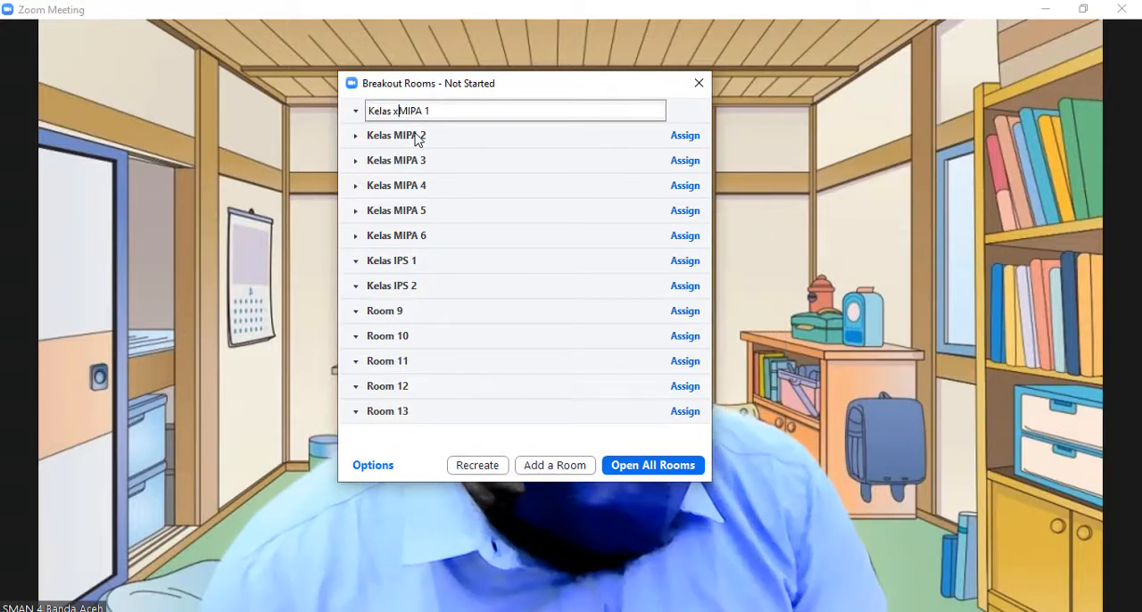
{"action": "type", "text": "X"}
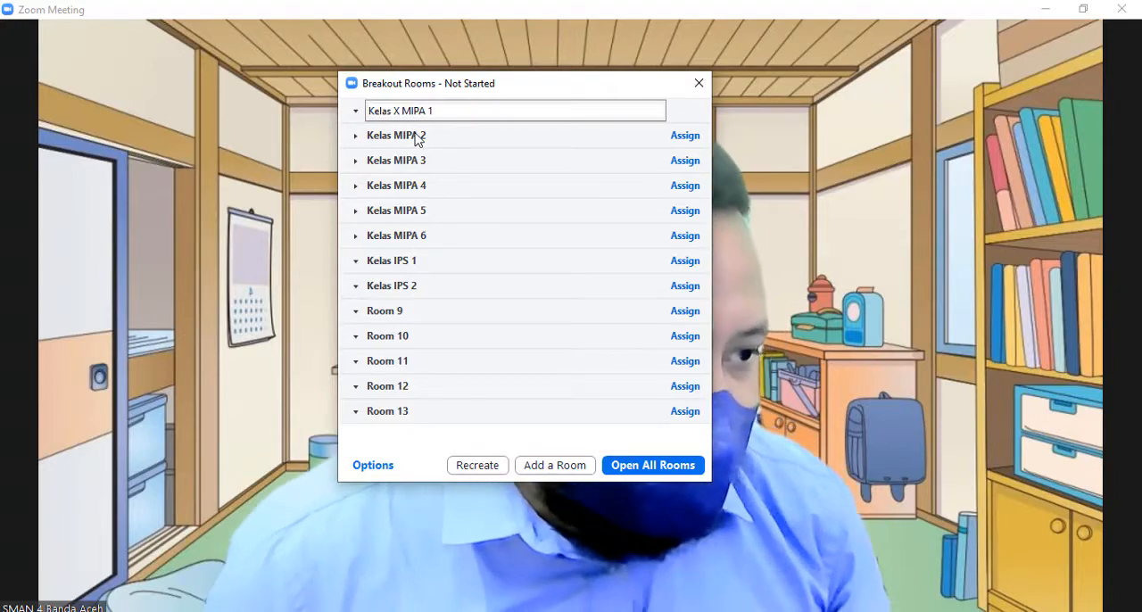
{"action": "left_click", "coordinate": [397, 144]}
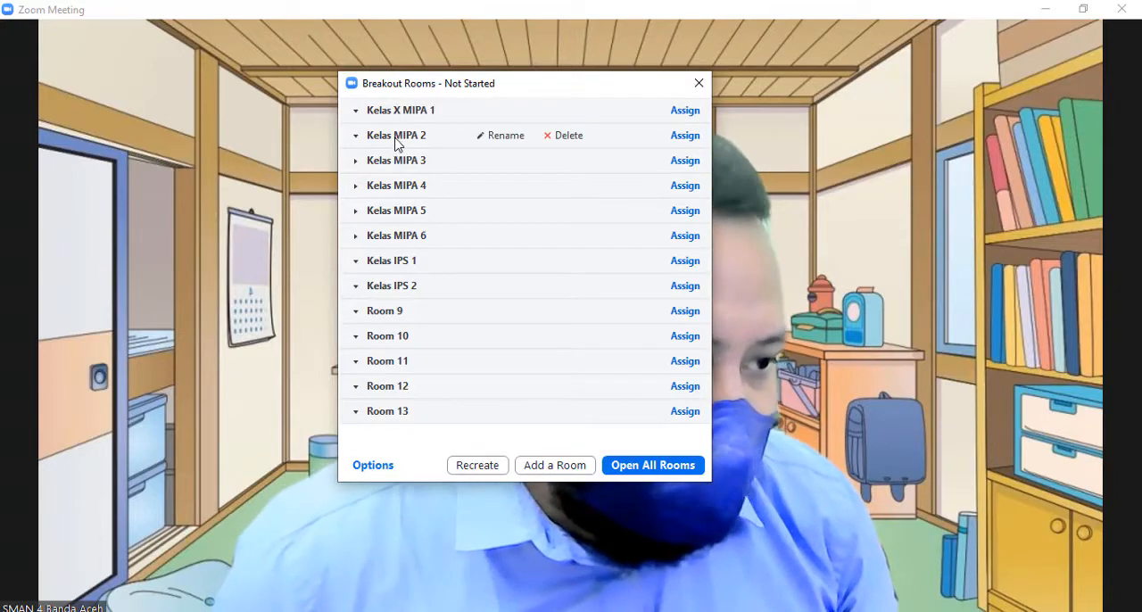
Insert the grade X into the second and third rooms' names so that they read Kelas X MIPA 2 and Kelas X MIPA 3.
{"action": "left_click", "coordinate": [500, 135]}
{"action": "left_click", "coordinate": [394, 136]}
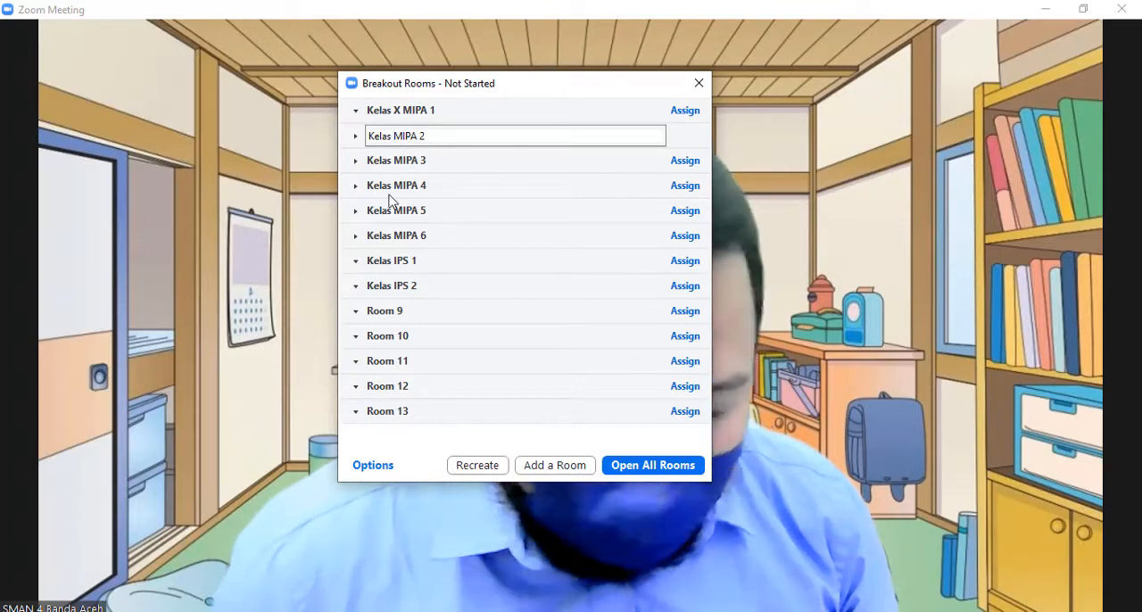
{"action": "type", "text": "X"}
{"action": "left_click", "coordinate": [408, 168]}
{"action": "left_click", "coordinate": [523, 163]}
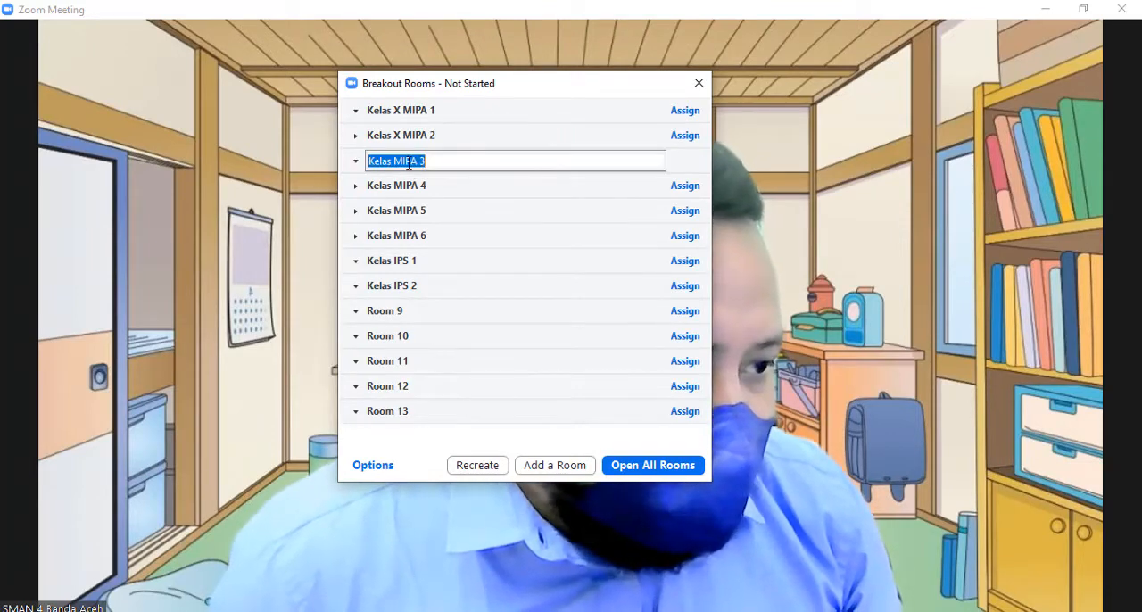
{"action": "left_click", "coordinate": [397, 163]}
{"action": "type", "text": "X"}
{"action": "left_click", "coordinate": [486, 194]}
Rename the fourth and fifth rooms as Kelas X MIPA 4 and Kelas X MIPA 5 by adding the grade X.
{"action": "left_click", "coordinate": [500, 186]}
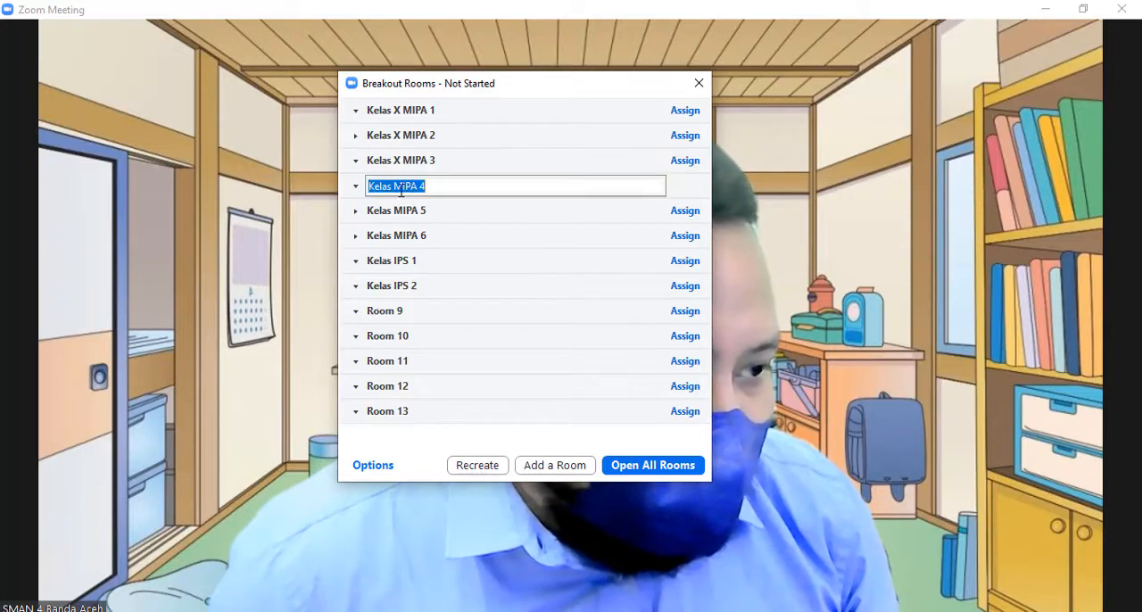
{"action": "left_click", "coordinate": [393, 186]}
{"action": "type", "text": "X"}
{"action": "left_click", "coordinate": [486, 218]}
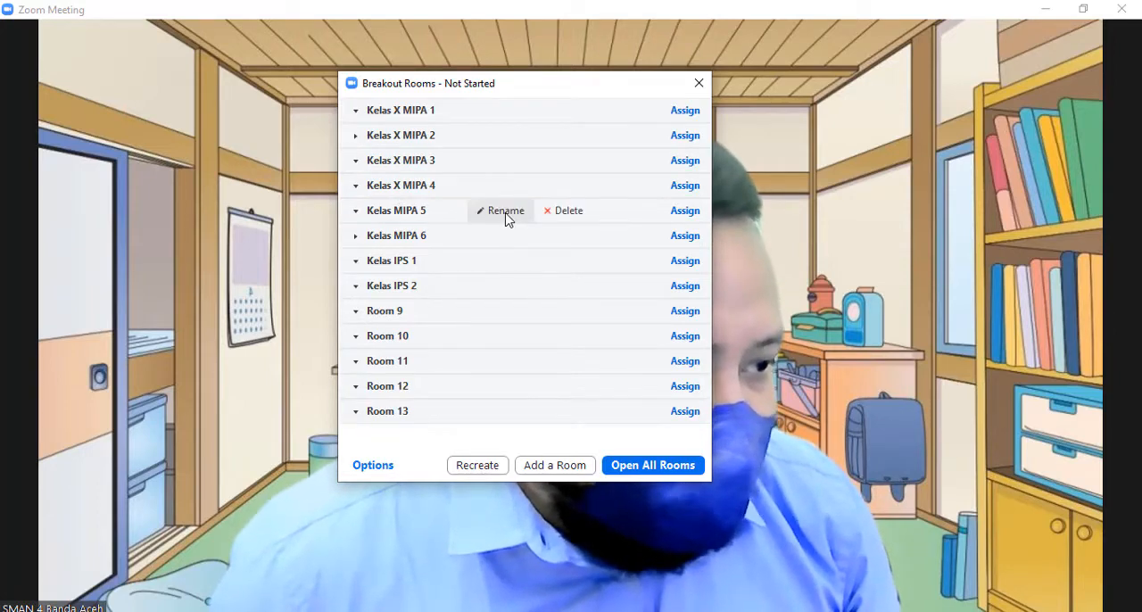
{"action": "left_click", "coordinate": [502, 210]}
{"action": "left_click", "coordinate": [394, 211]}
{"action": "type", "text": "X MIPA 5"}
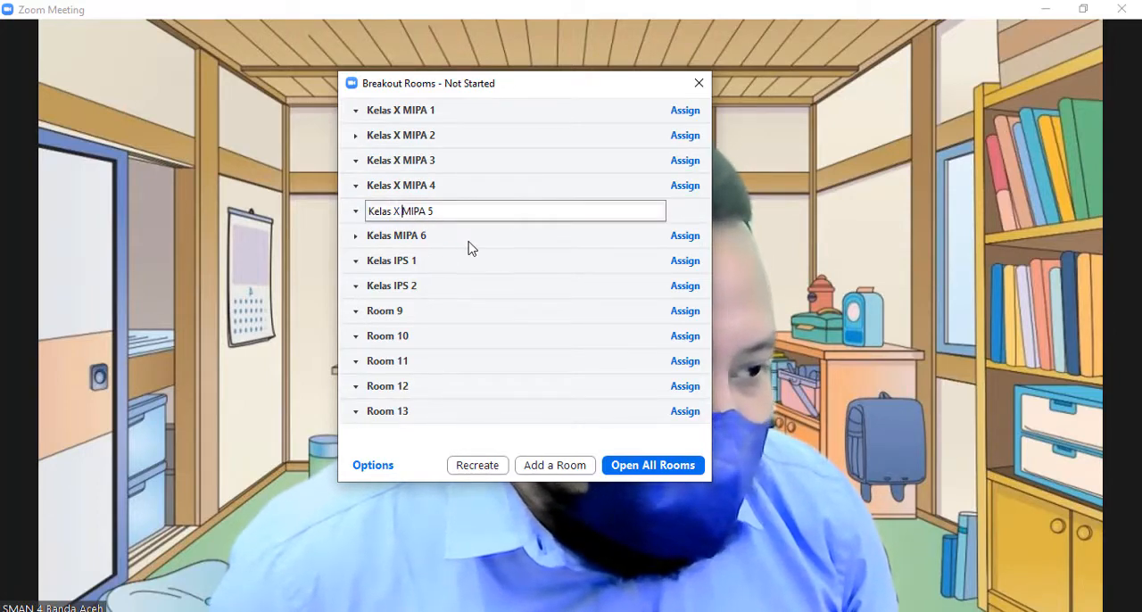
{"action": "left_click", "coordinate": [471, 247]}
Add the grade X to the sixth room's name, making it Kelas X MIPA 6.
{"action": "left_click", "coordinate": [502, 236]}
{"action": "left_click", "coordinate": [394, 236]}
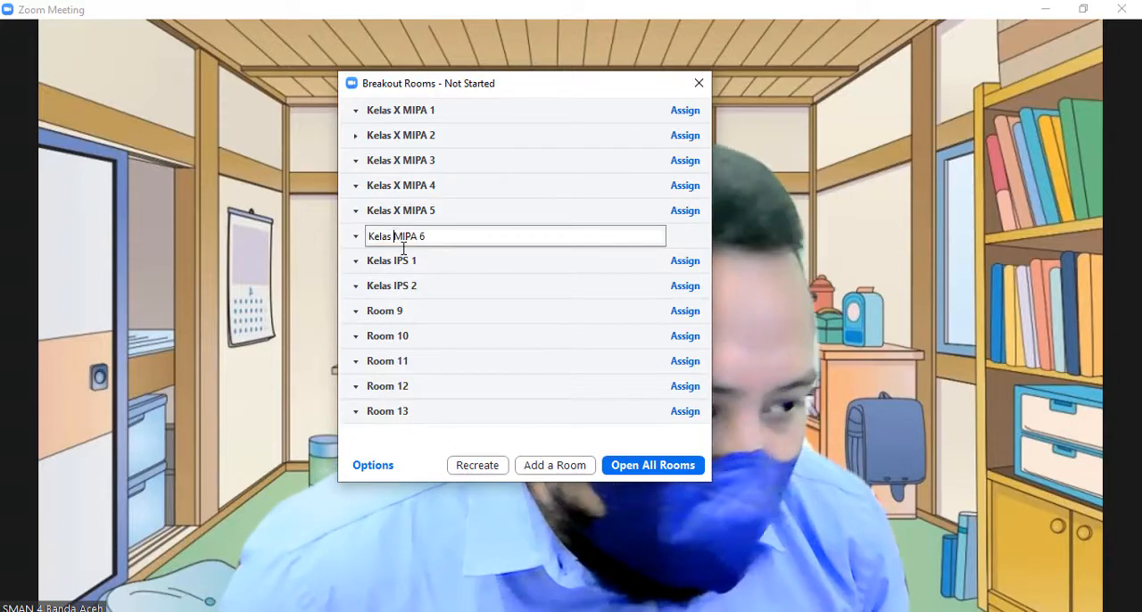
{"action": "type", "text": "X"}
{"action": "left_click", "coordinate": [482, 261]}
Insert the grade X into both IPS room names so that they read Kelas X IPS 1 and Kelas X IPS 2.
{"action": "left_click", "coordinate": [502, 261]}
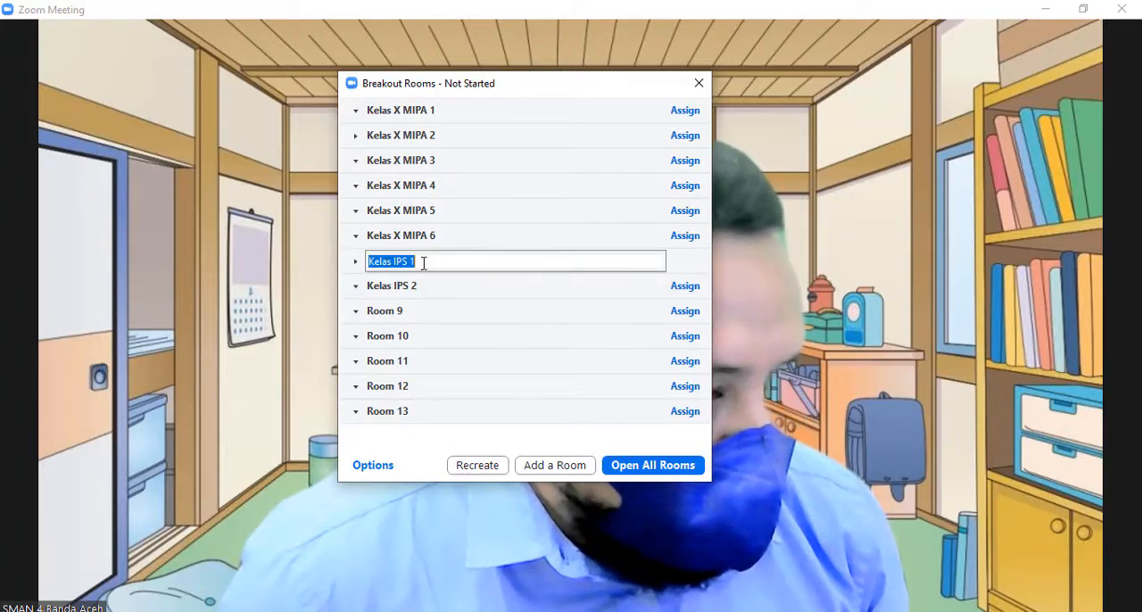
{"action": "left_click", "coordinate": [394, 261]}
{"action": "type", "text": "X"}
{"action": "left_click", "coordinate": [446, 290]}
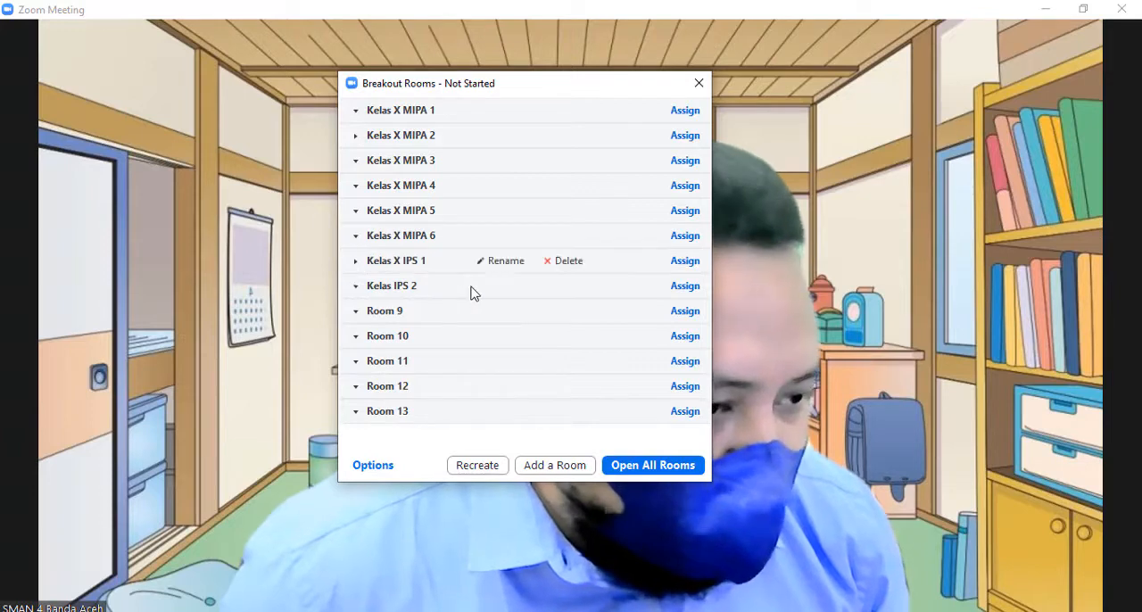
{"action": "left_click", "coordinate": [501, 286]}
{"action": "left_click", "coordinate": [395, 287]}
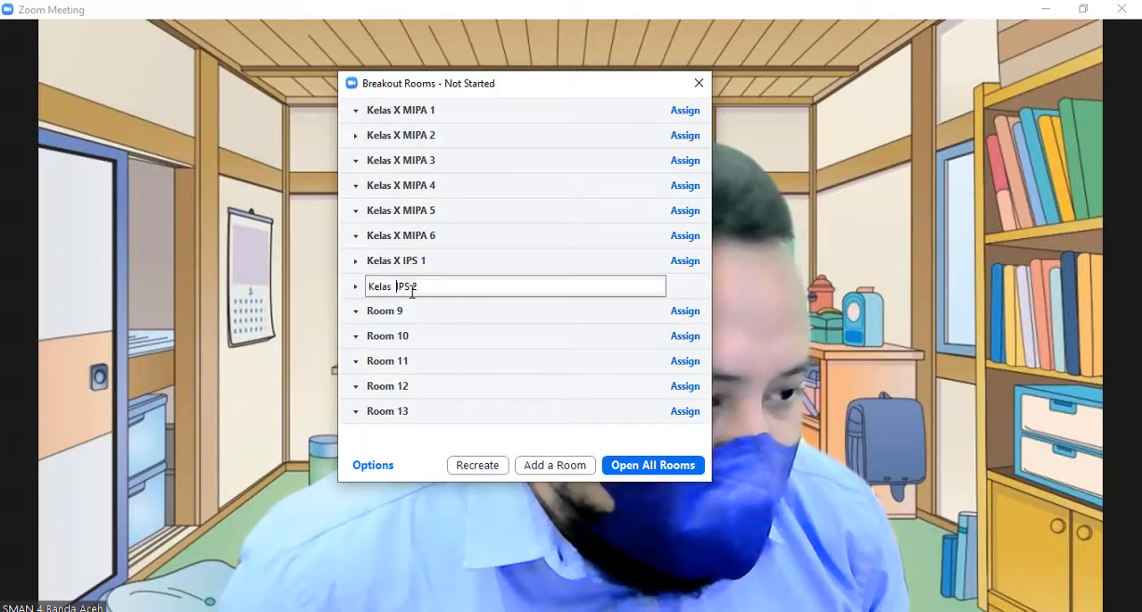
{"action": "type", "text": "X"}
{"action": "left_click", "coordinate": [452, 309]}
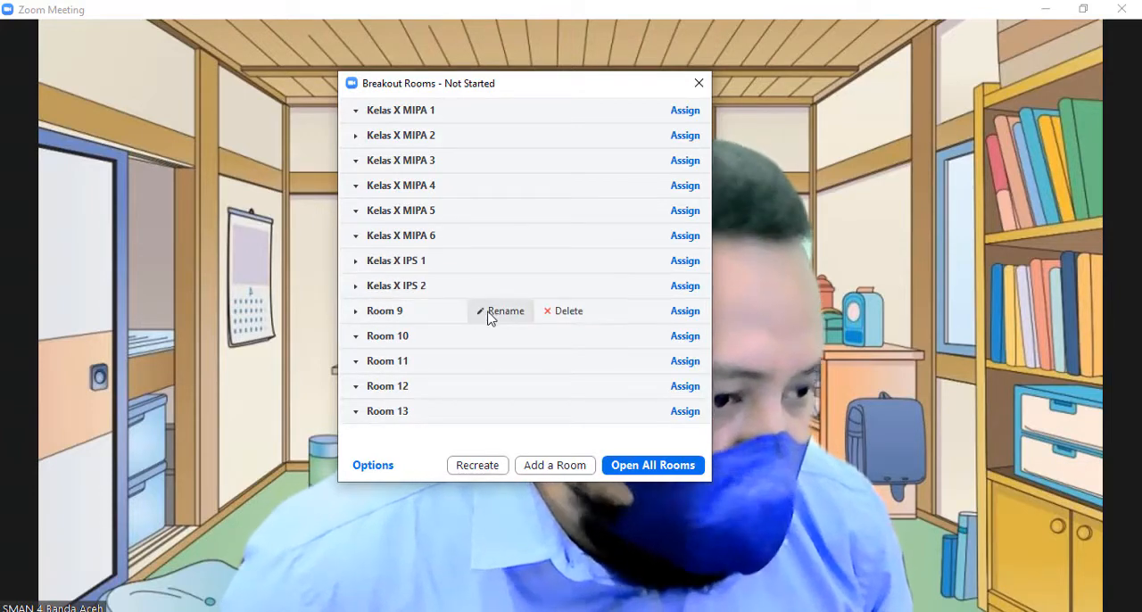
Insert the grade X into Room 9's name so that it reads Room X 9.
{"action": "left_click", "coordinate": [489, 319]}
{"action": "left_click", "coordinate": [397, 312]}
{"action": "type", "text": "X 9"}
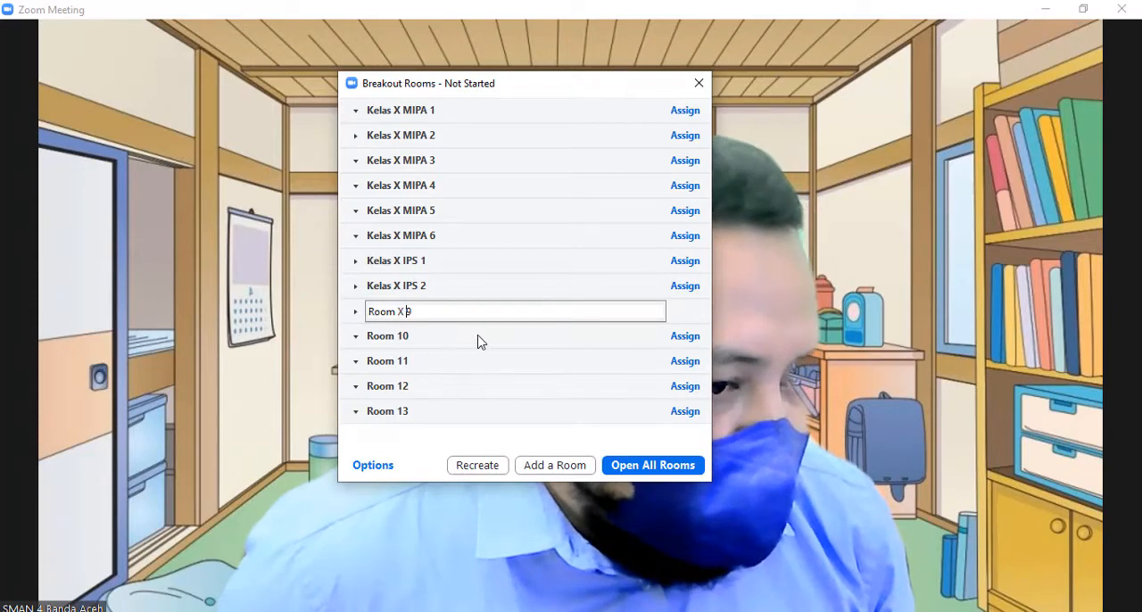
{"action": "left_click", "coordinate": [477, 342]}
Add the grade X to the names of Rooms 10 and 11, making them Room X 10 and Room X 11.
{"action": "left_click", "coordinate": [493, 336]}
{"action": "left_click", "coordinate": [406, 337]}
{"action": "type", "text": "X"}
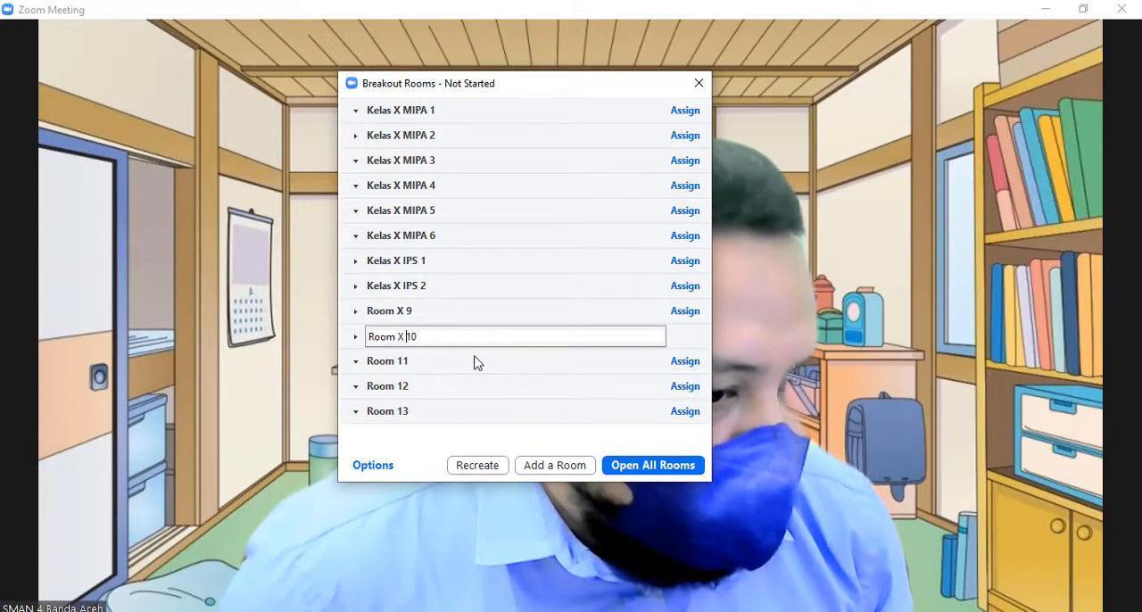
{"action": "left_click", "coordinate": [487, 362]}
{"action": "left_click", "coordinate": [505, 363]}
{"action": "left_click", "coordinate": [408, 362]}
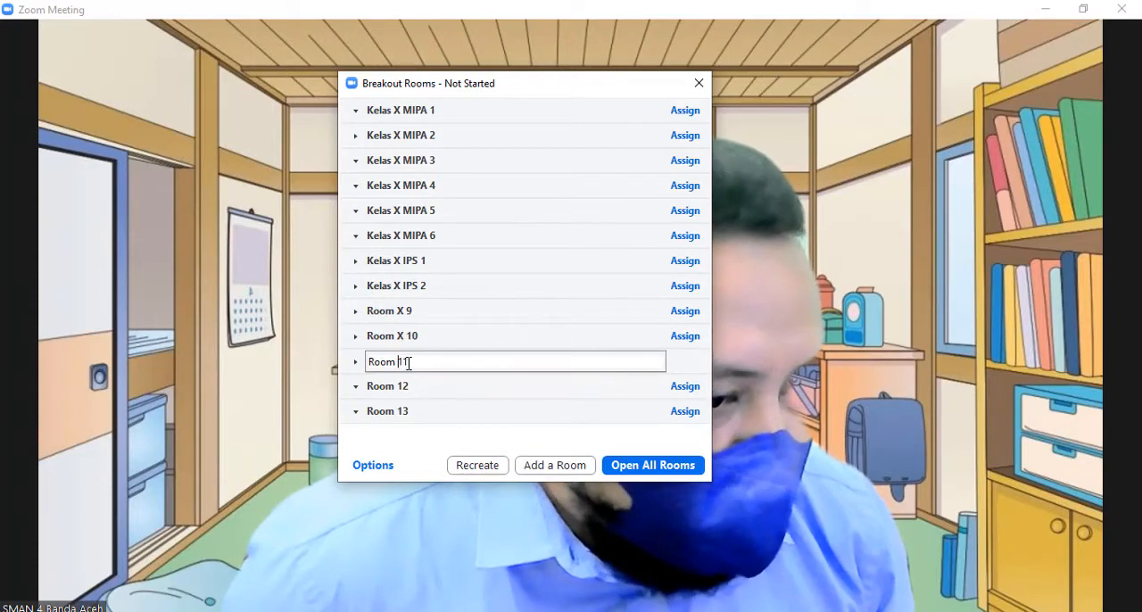
{"action": "type", "text": "X"}
{"action": "left_click", "coordinate": [507, 389]}
Rename Rooms 12 and 13 as Room X 12 and Room X 13, with the X set between the word and the number.
{"action": "left_click", "coordinate": [497, 387]}
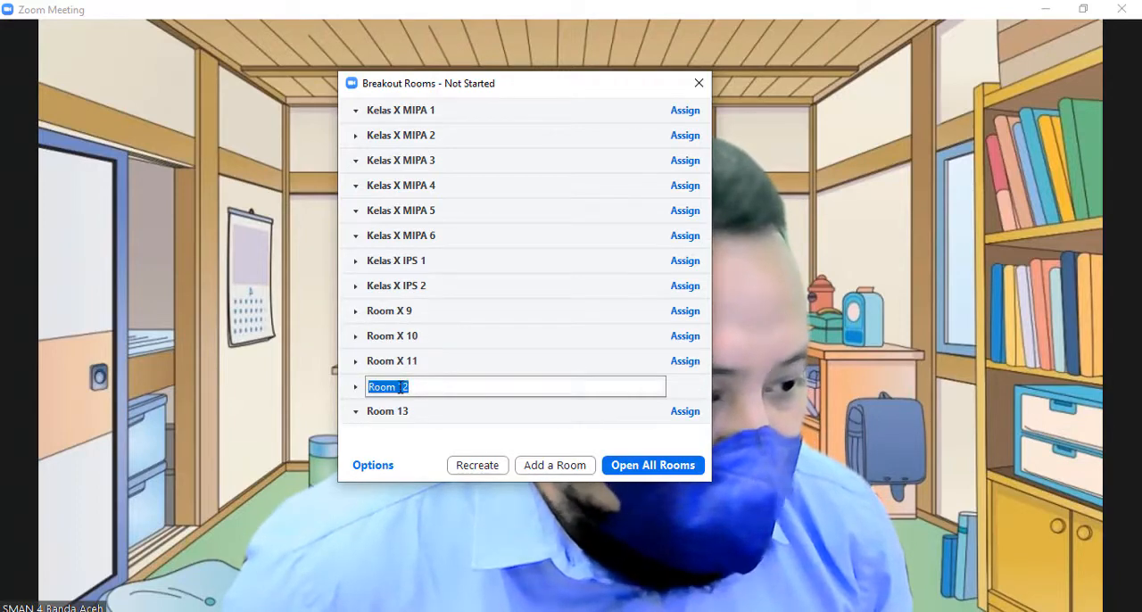
{"action": "left_click", "coordinate": [399, 389]}
{"action": "type", "text": "X"}
{"action": "left_click", "coordinate": [438, 419]}
{"action": "left_click", "coordinate": [496, 411]}
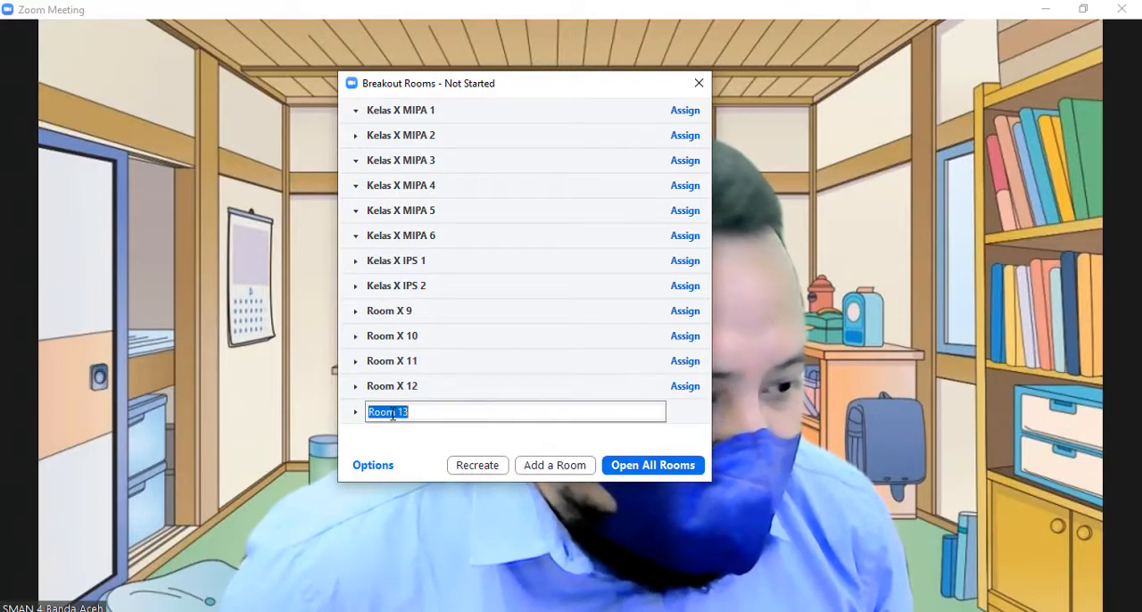
{"action": "left_click", "coordinate": [398, 412]}
{"action": "type", "text": "X"}
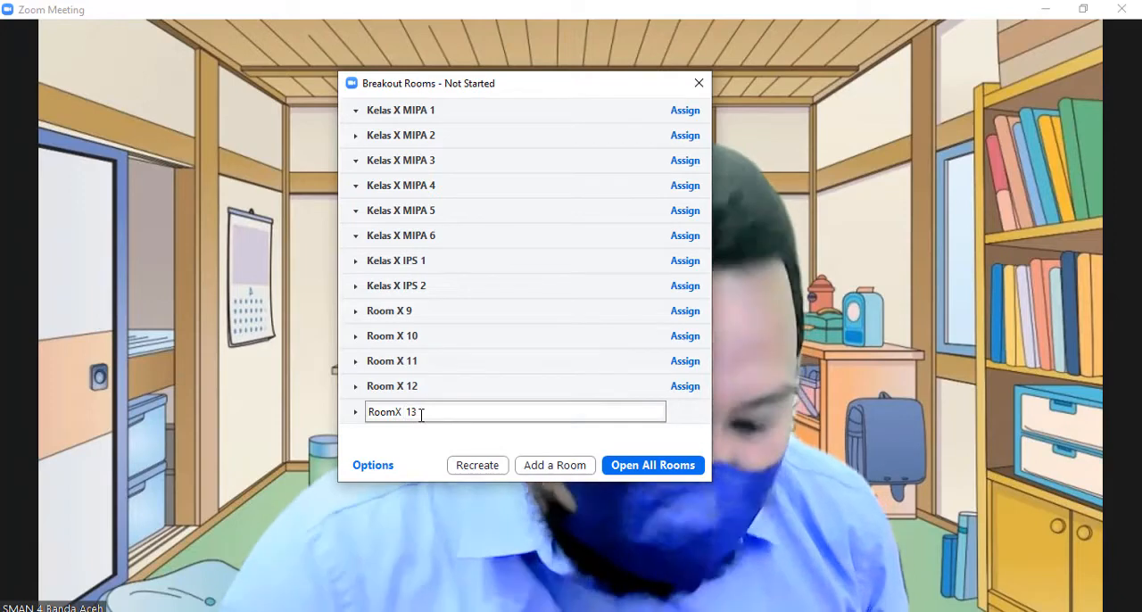
{"action": "key", "text": "BackSpace"}
{"action": "left_click", "coordinate": [398, 414]}
{"action": "left_click", "coordinate": [392, 317]}
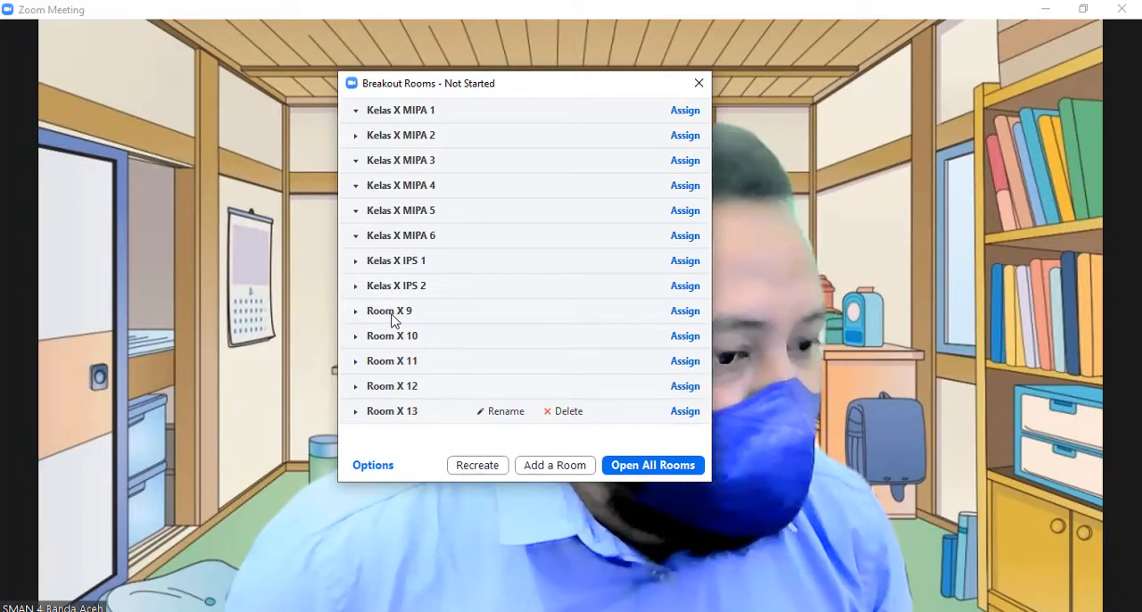
{"action": "left_click", "coordinate": [392, 316]}
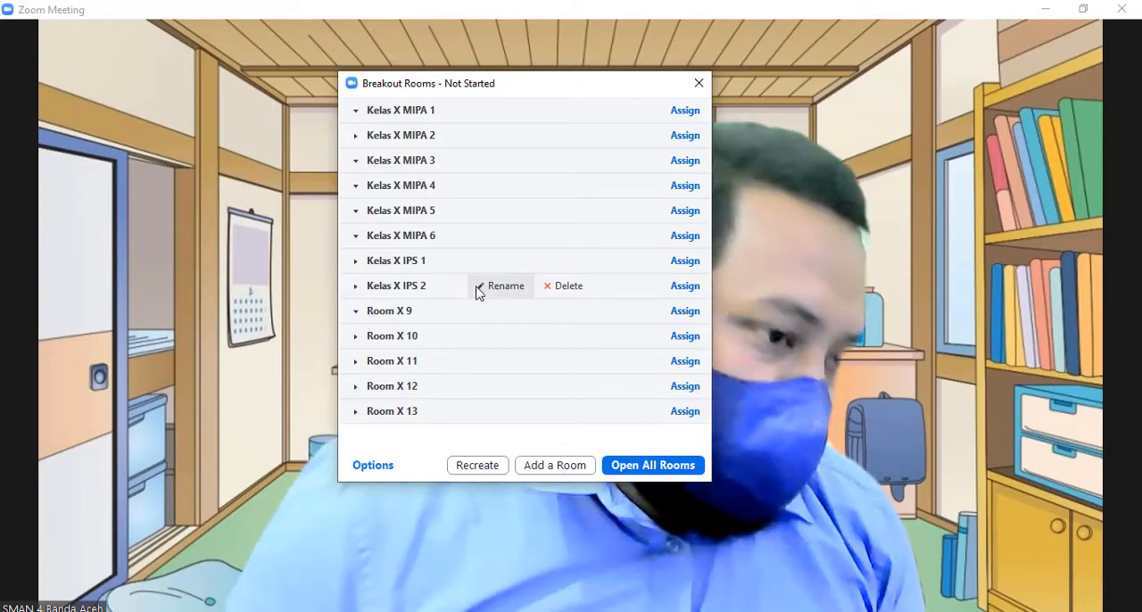
Copy the eighth room's name and reuse it to rename Room X 9 as Kelas X IPS 3.
{"action": "left_click", "coordinate": [482, 287]}
{"action": "left_click", "coordinate": [438, 288]}
{"action": "left_click_drag", "start_coordinate": [438, 289], "coordinate": [345, 285]}
{"action": "key", "text": "ctrl+c"}
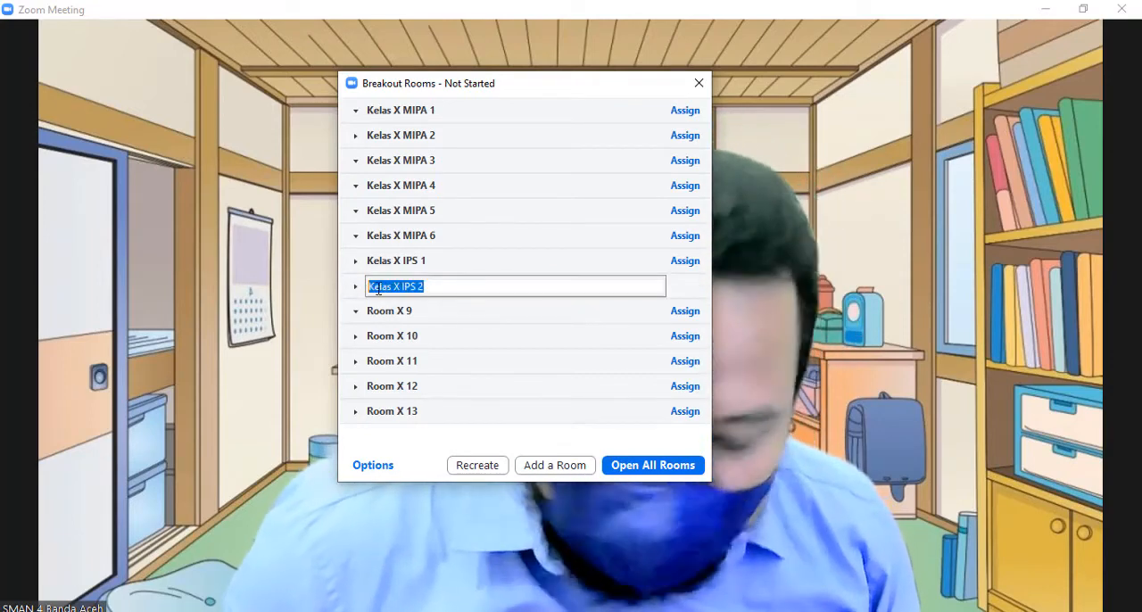
{"action": "key", "text": "Return"}
{"action": "left_click", "coordinate": [500, 309]}
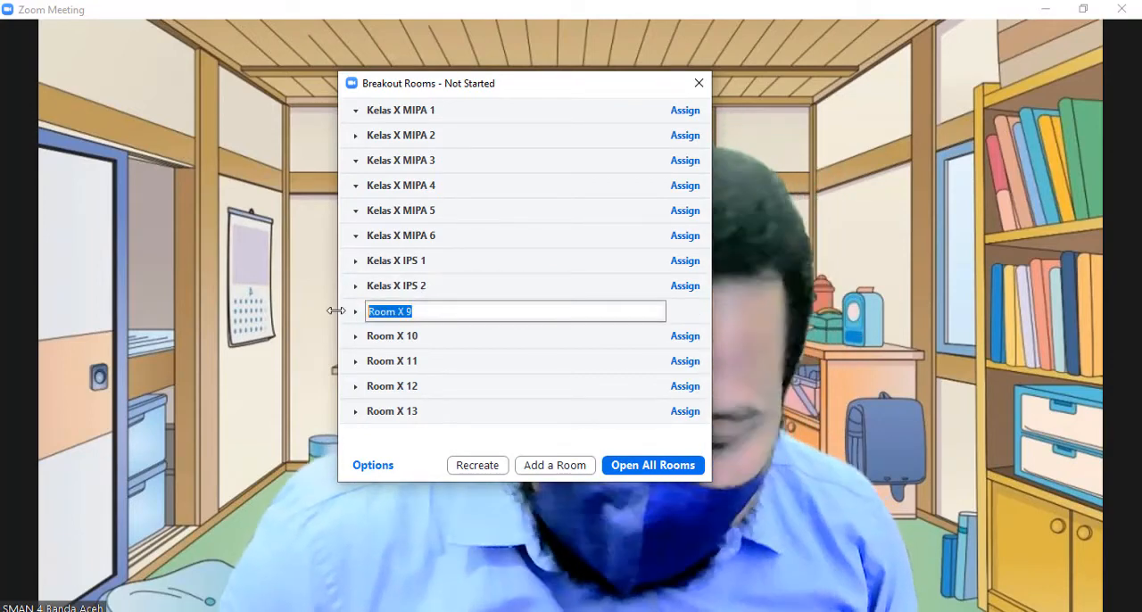
{"action": "key", "text": "ctrl+v"}
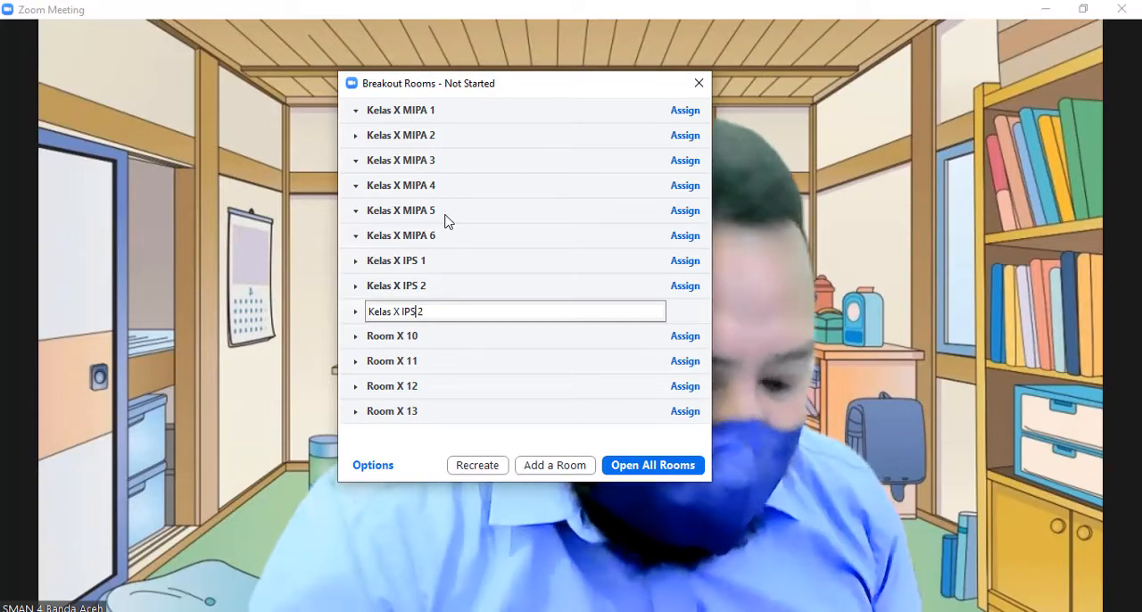
{"action": "type", "text": "3"}
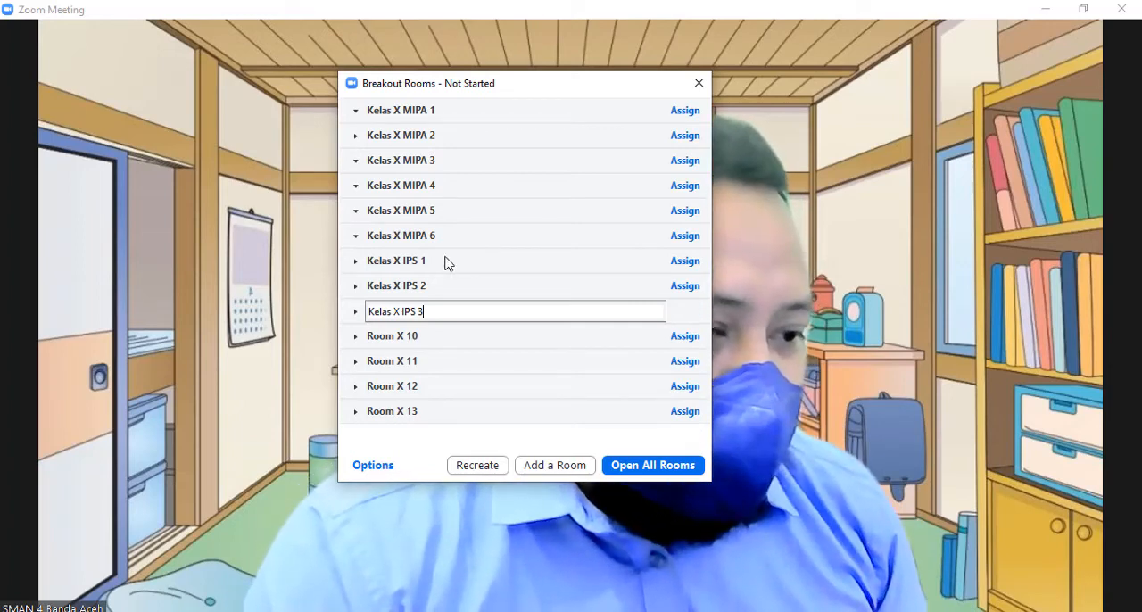
{"action": "left_click", "coordinate": [435, 345]}
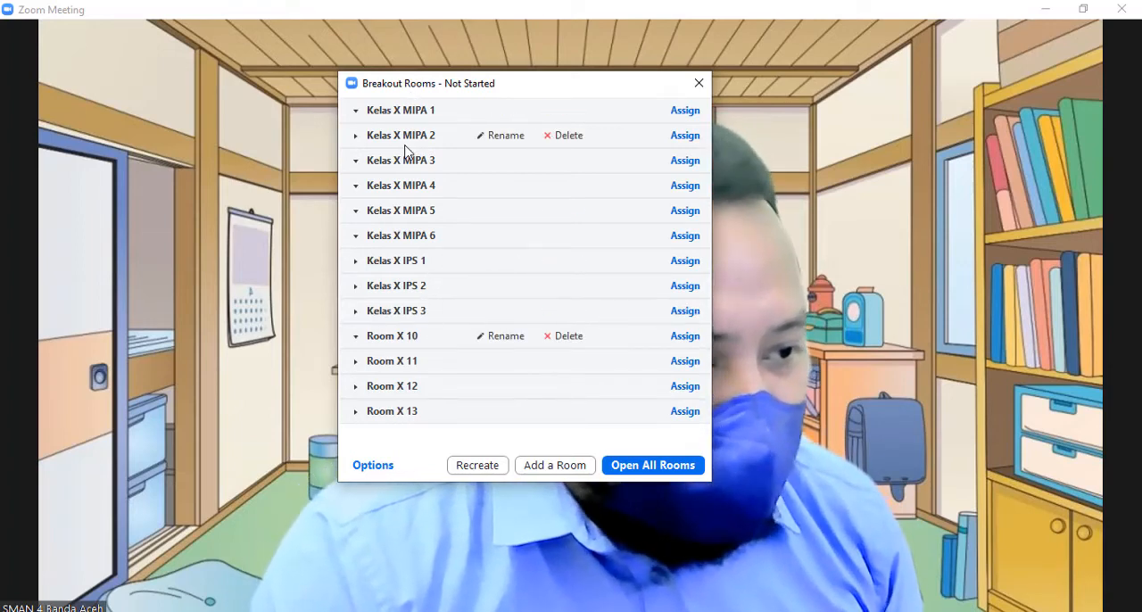